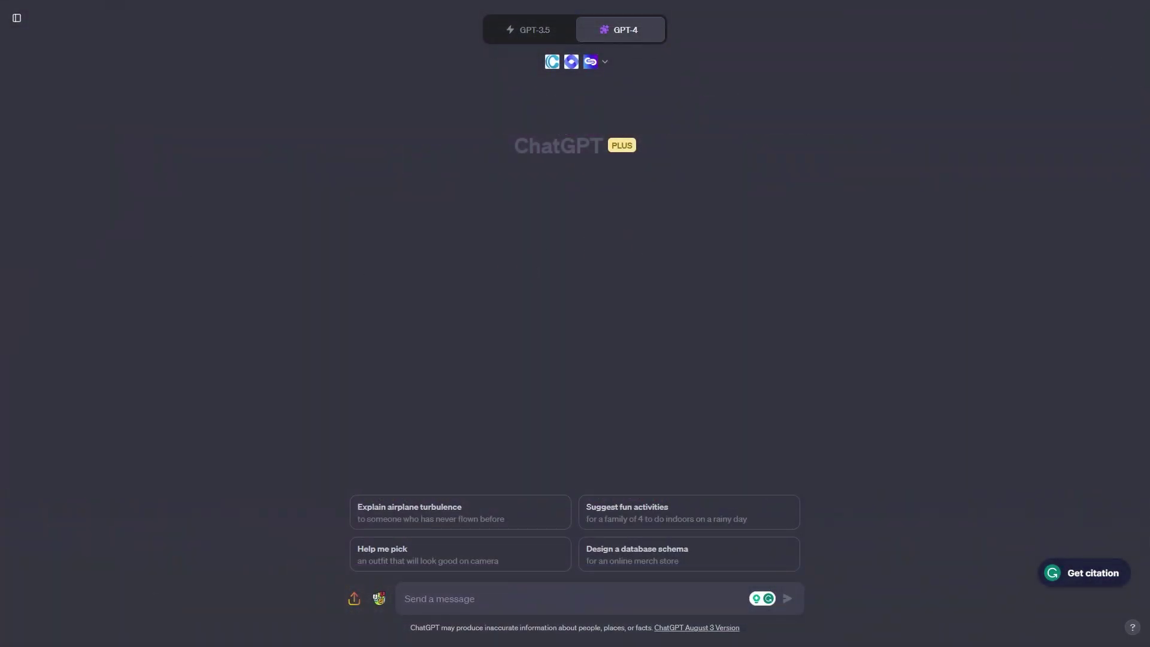
Paste the prompt asking whether the student's solar-installation cost solution is correct.
{"action": "key", "text": "ctrl+v"}
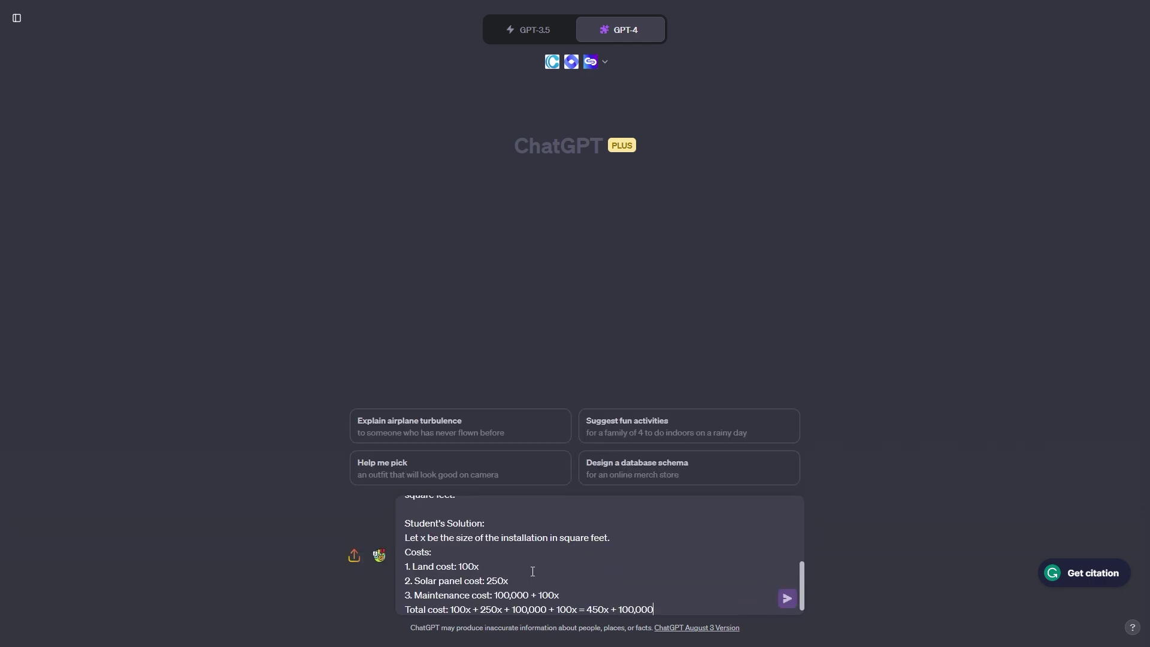
{"action": "scroll", "coordinate": [417, 539], "scroll_direction": "up", "scroll_amount": 5}
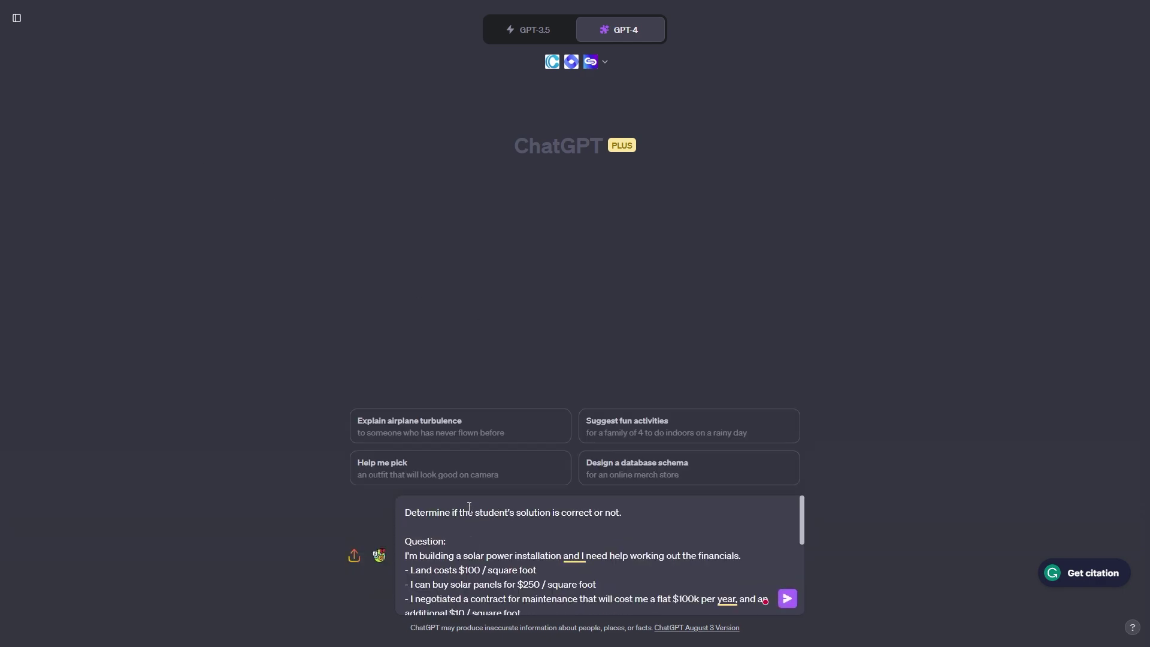
{"action": "left_click", "coordinate": [446, 542]}
Add the student's solution totaling 450x + 100,000 and review the full prompt.
{"action": "scroll", "coordinate": [702, 575], "scroll_direction": "down", "scroll_amount": 1}
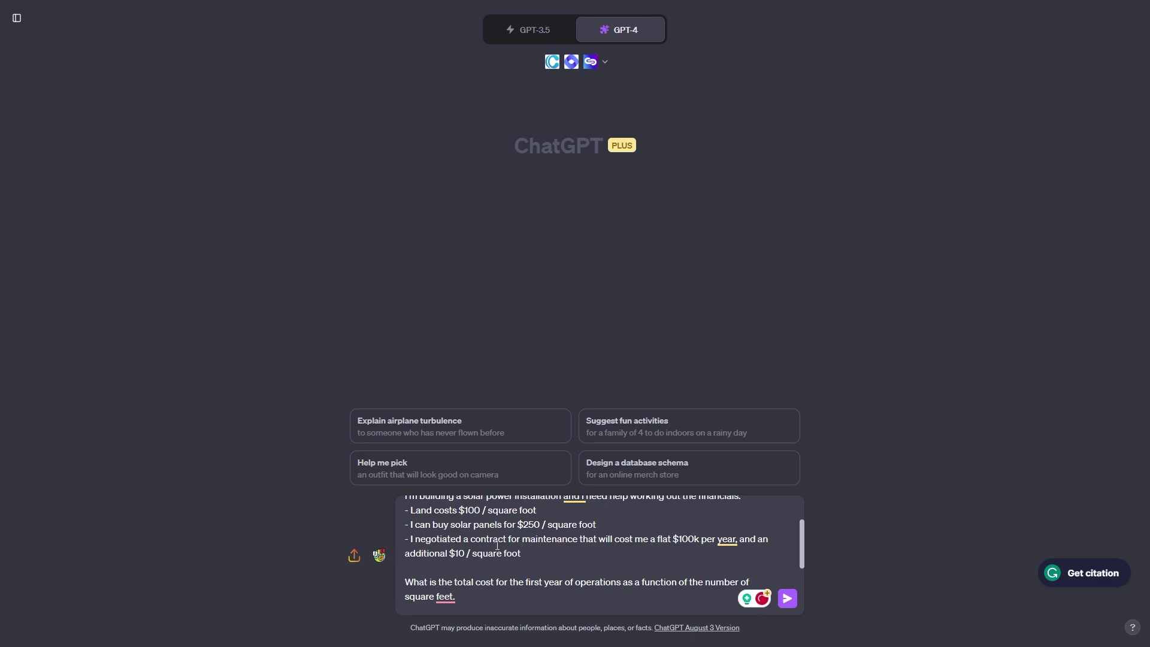
{"action": "type", "text": "Student's Solution: Let x be the size of the installation in square feet. Costs: 1. Land cost: 100x"}
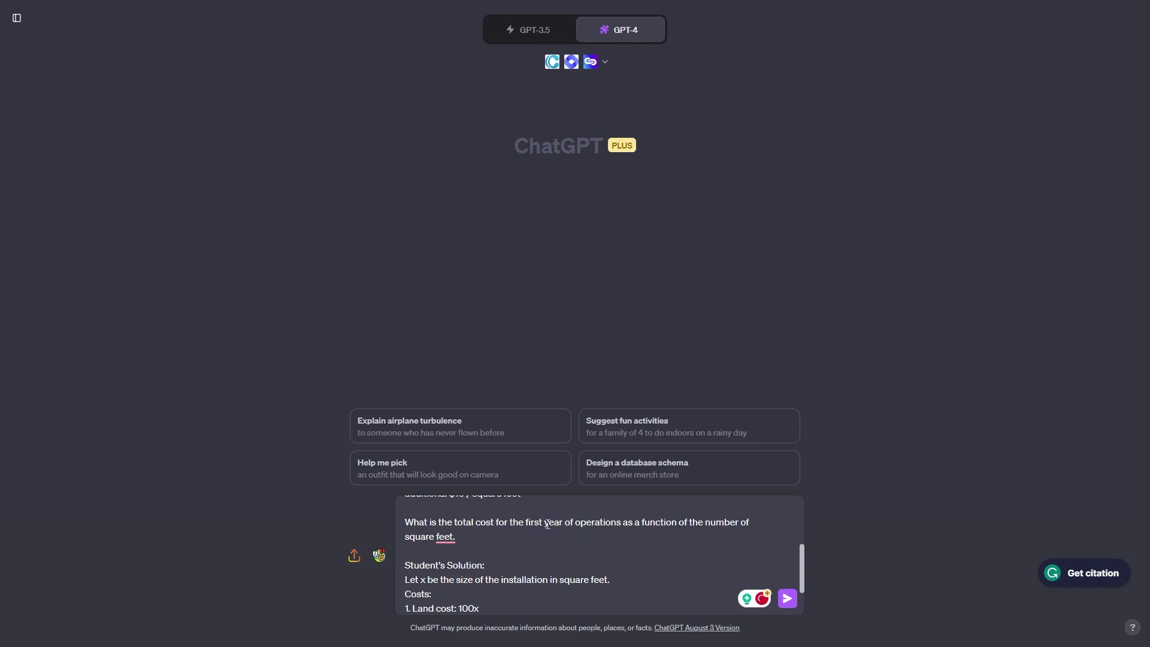
{"action": "scroll", "coordinate": [518, 538], "scroll_direction": "down", "scroll_amount": 2}
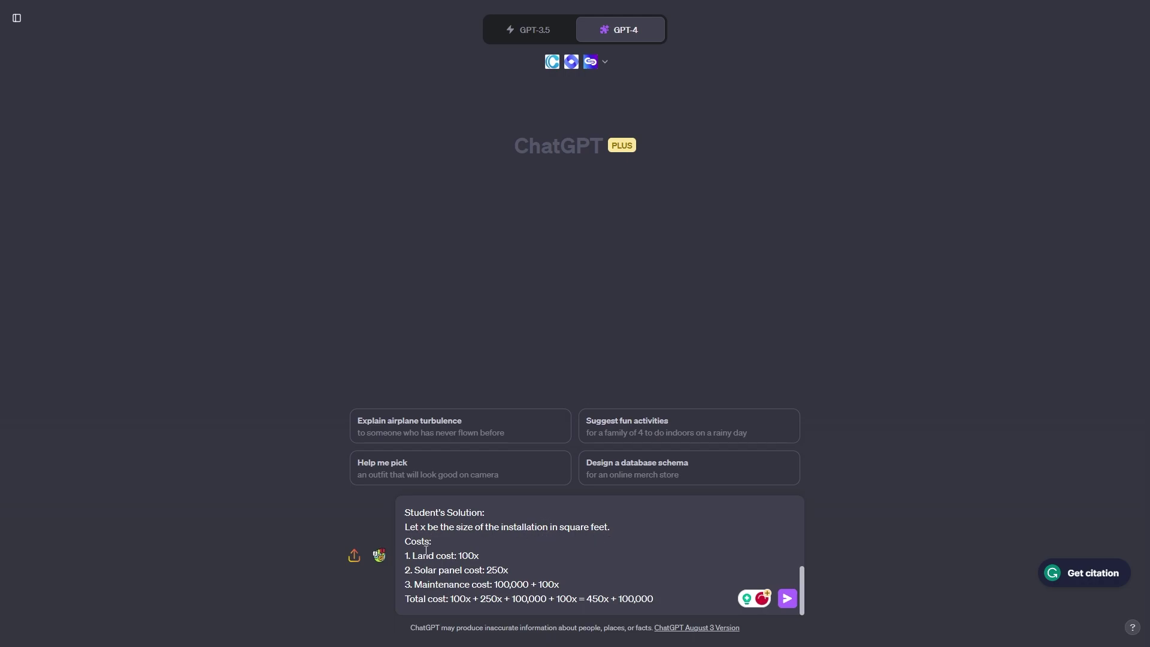
{"action": "scroll", "coordinate": [494, 553], "scroll_direction": "up", "scroll_amount": 5}
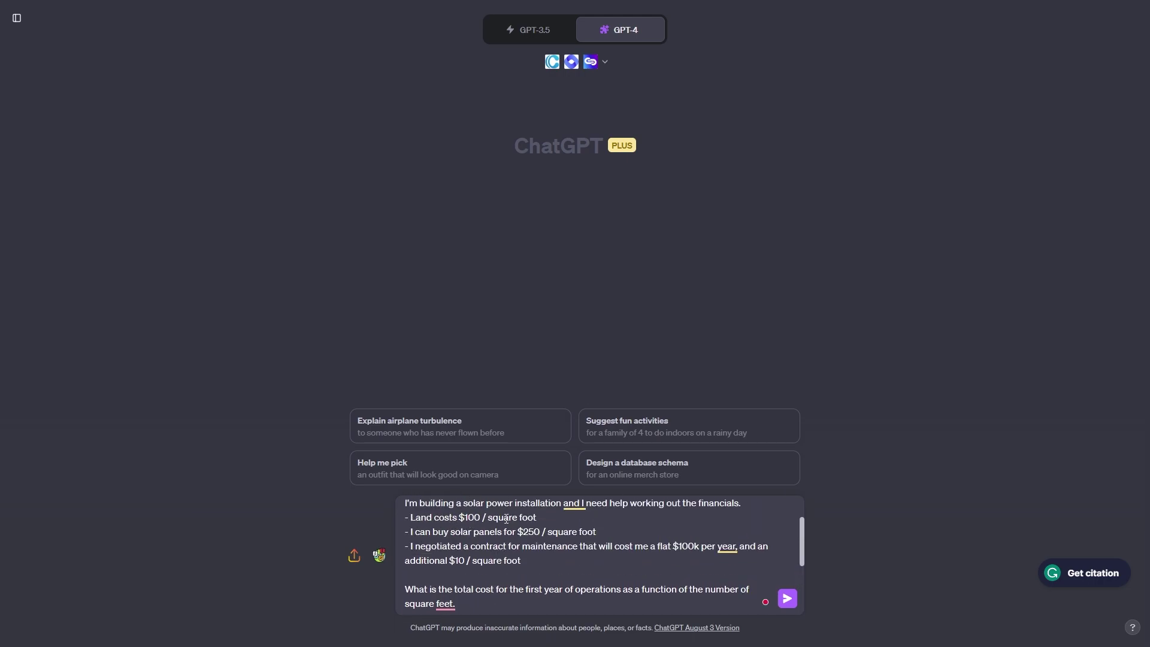
{"action": "scroll", "coordinate": [488, 527], "scroll_direction": "down", "scroll_amount": 5}
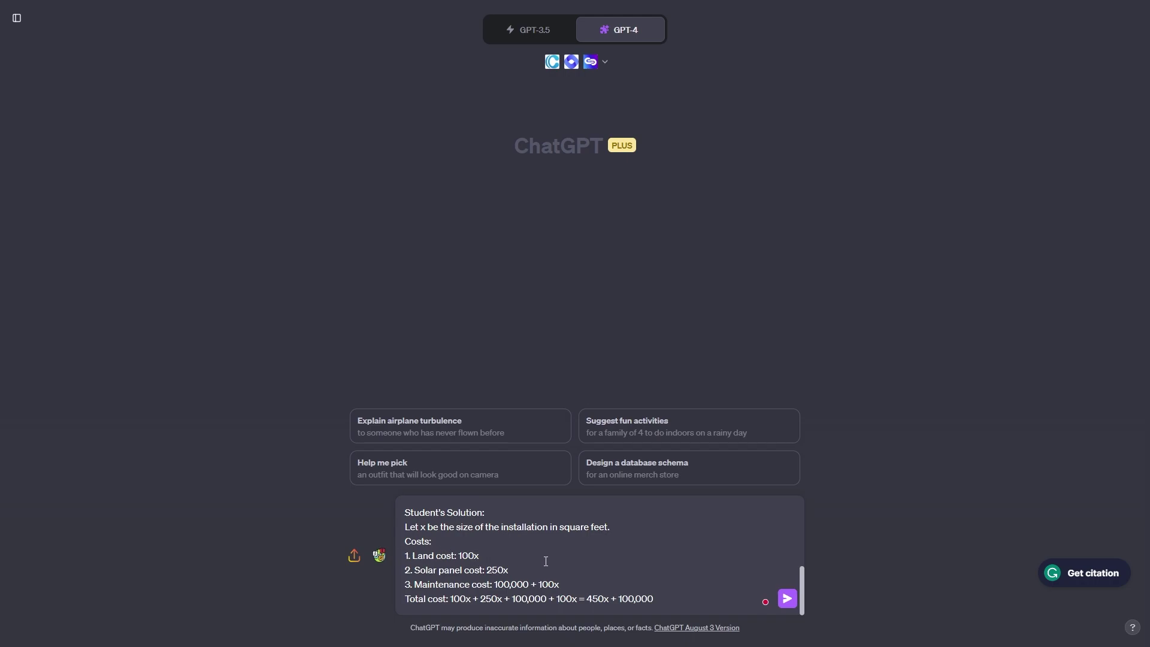
{"action": "scroll", "coordinate": [525, 552], "scroll_direction": "up", "scroll_amount": 3}
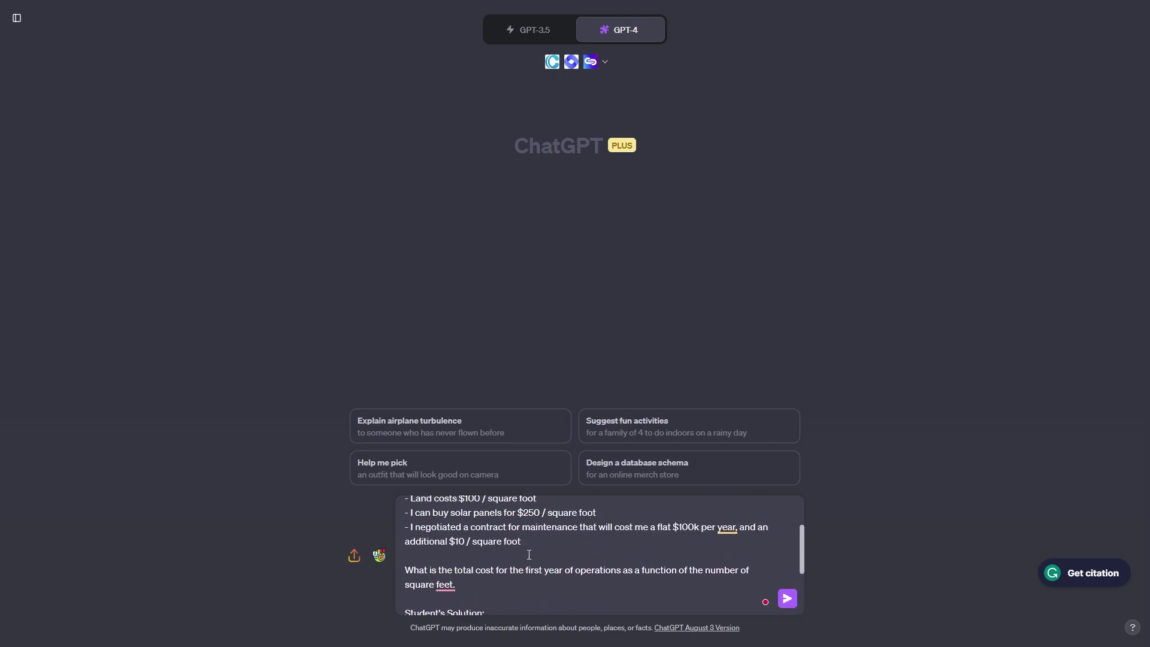
{"action": "scroll", "coordinate": [479, 560], "scroll_direction": "down", "scroll_amount": 3}
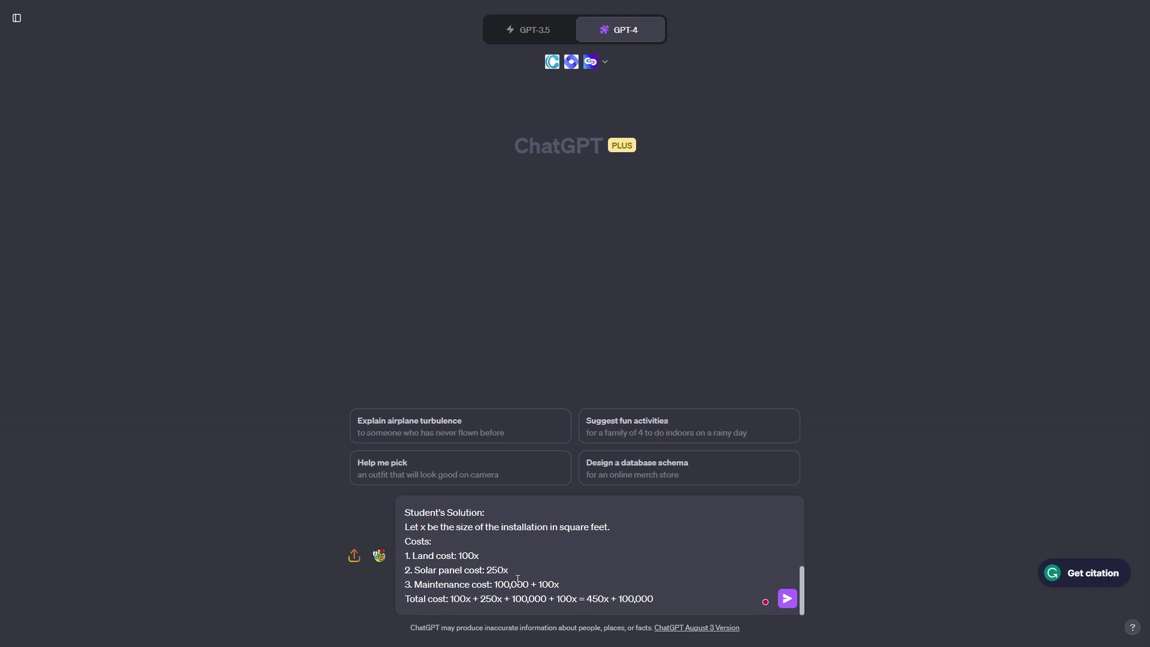
{"action": "left_click_drag", "start_coordinate": [573, 588], "coordinate": [405, 555]}
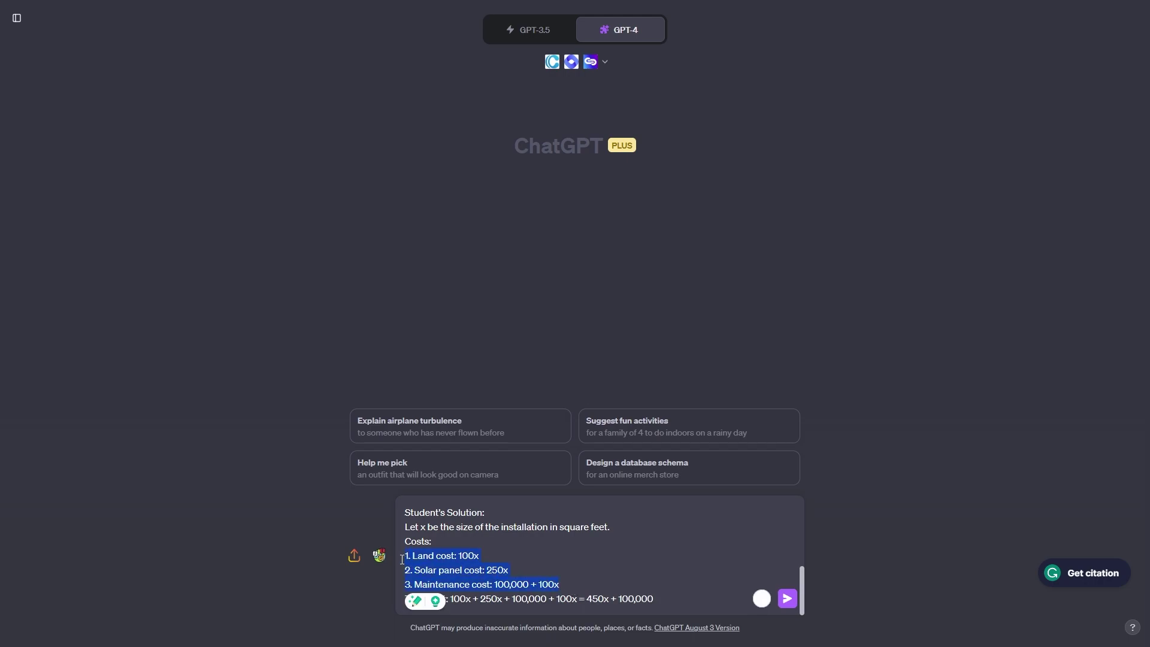
{"action": "left_click", "coordinate": [562, 584]}
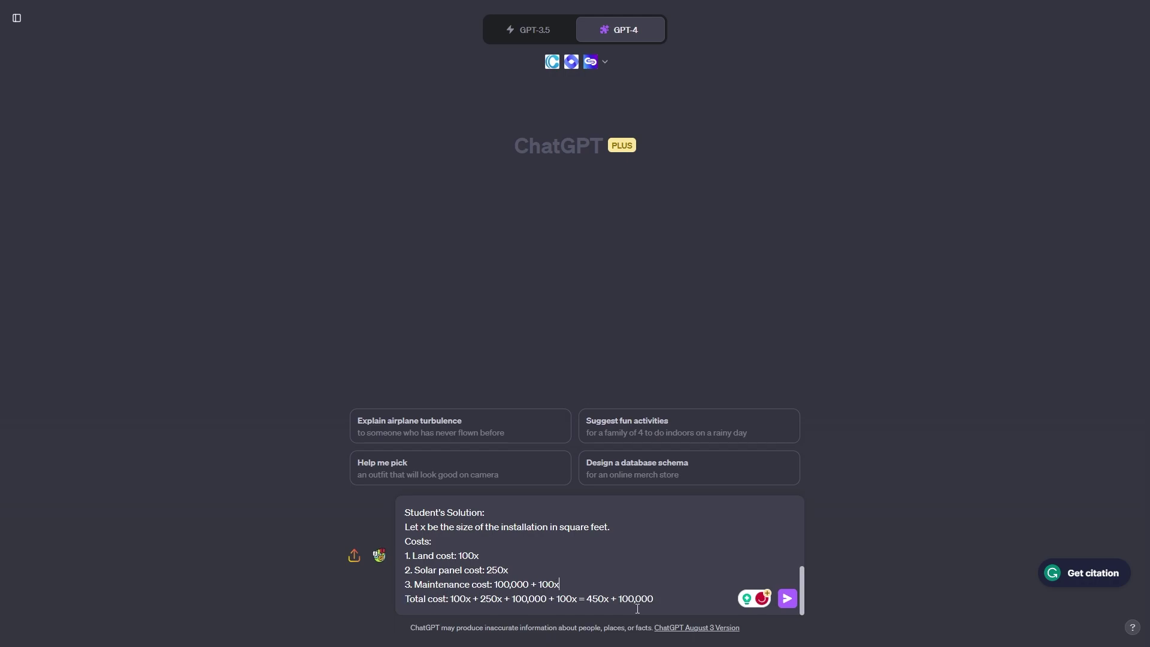
{"action": "left_click_drag", "start_coordinate": [450, 598], "coordinate": [503, 599]}
{"action": "left_click_drag", "start_coordinate": [577, 599], "coordinate": [471, 599]}
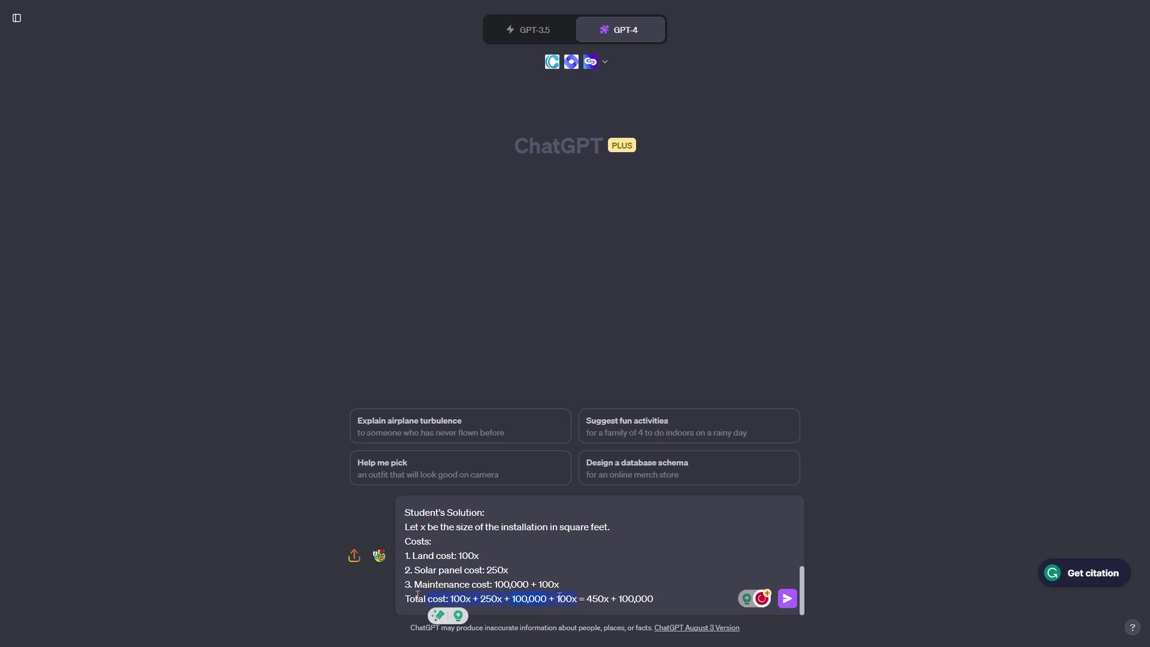
{"action": "left_click_drag", "start_coordinate": [577, 598], "coordinate": [557, 601]}
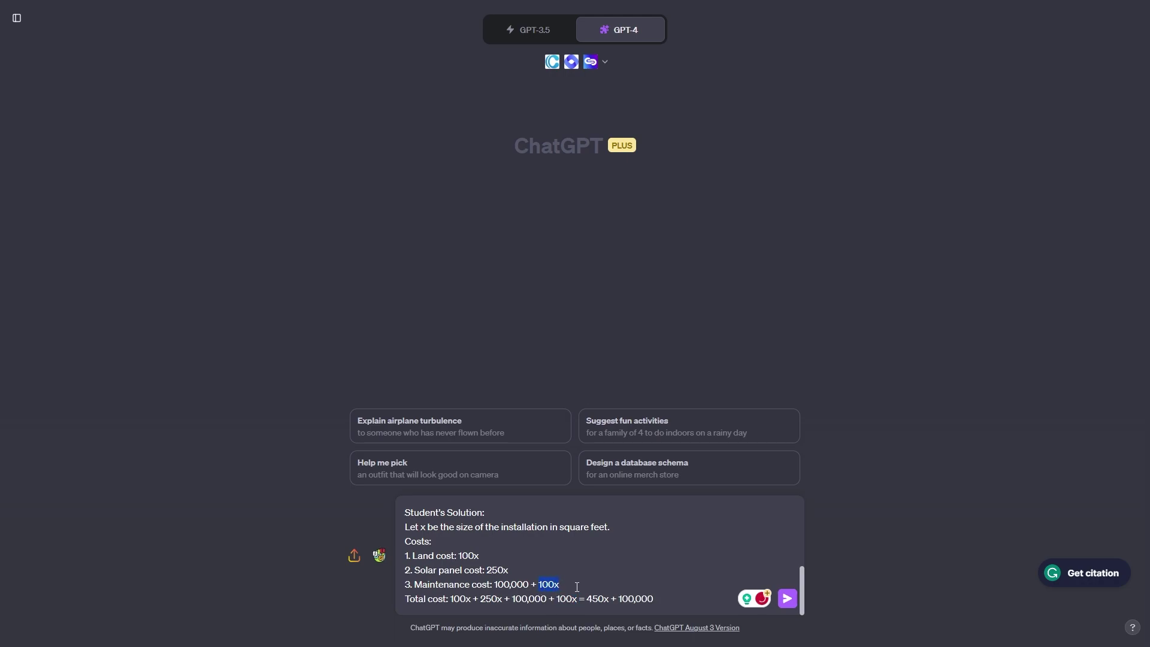
{"action": "scroll", "coordinate": [590, 584], "scroll_direction": "up", "scroll_amount": 3}
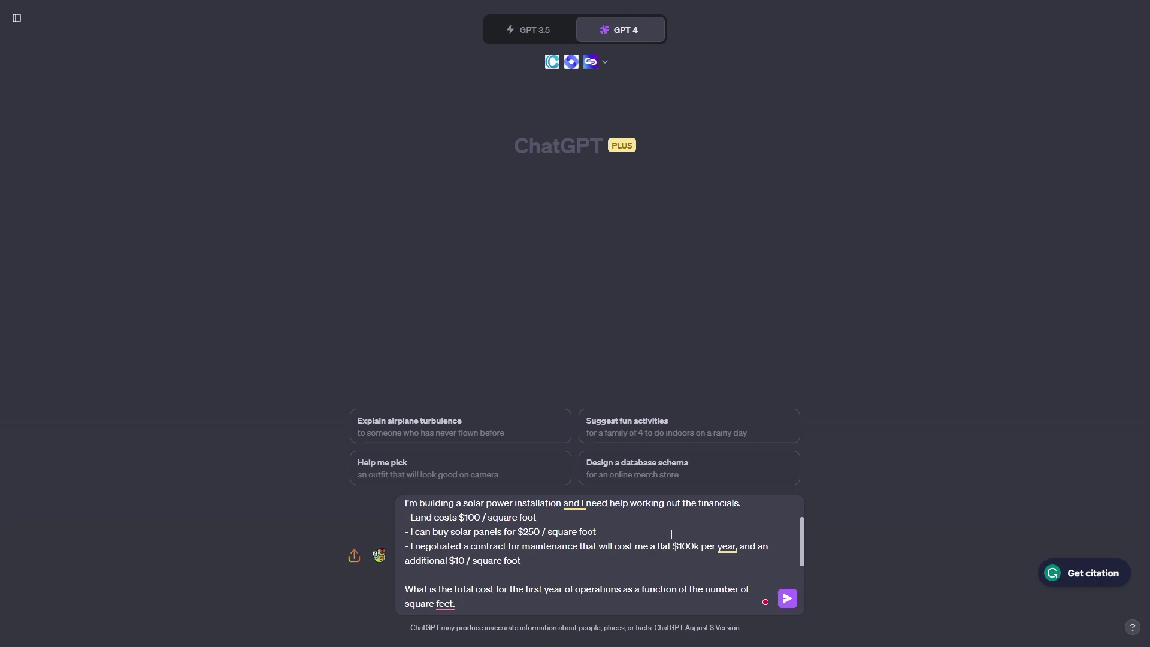
{"action": "scroll", "coordinate": [671, 534], "scroll_direction": "down", "scroll_amount": 5}
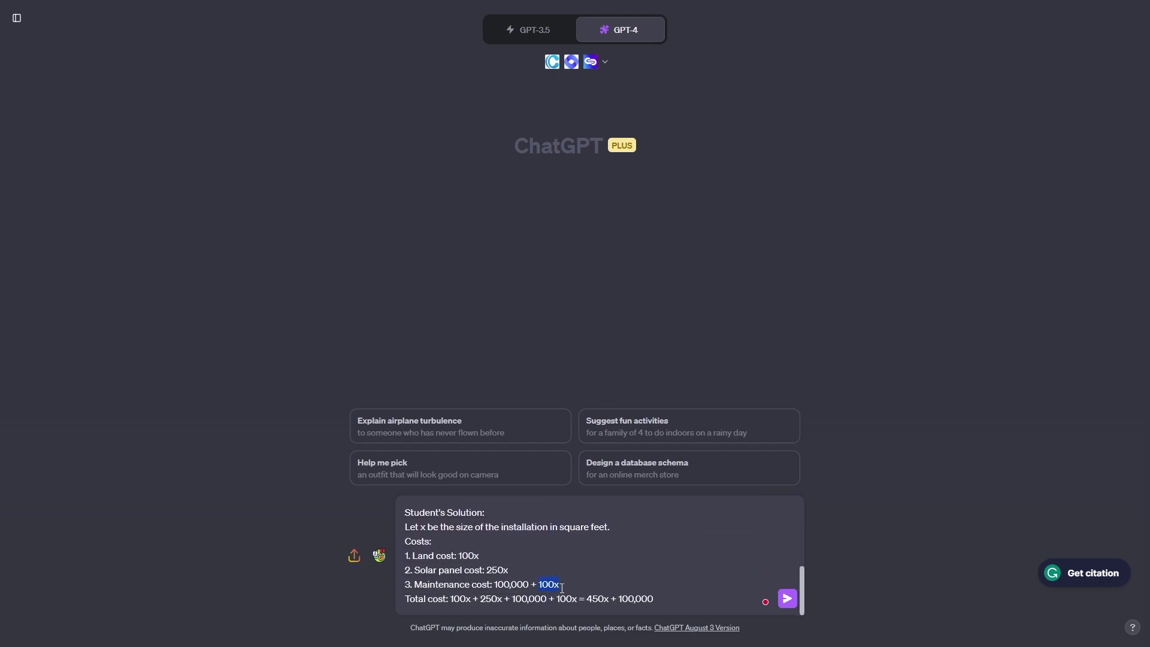
{"action": "left_click", "coordinate": [575, 586]}
{"action": "left_click_drag", "start_coordinate": [450, 598], "coordinate": [607, 598]}
{"action": "left_click", "coordinate": [557, 599]}
{"action": "left_click", "coordinate": [587, 598]}
{"action": "scroll", "coordinate": [637, 582], "scroll_direction": "up", "scroll_amount": 5}
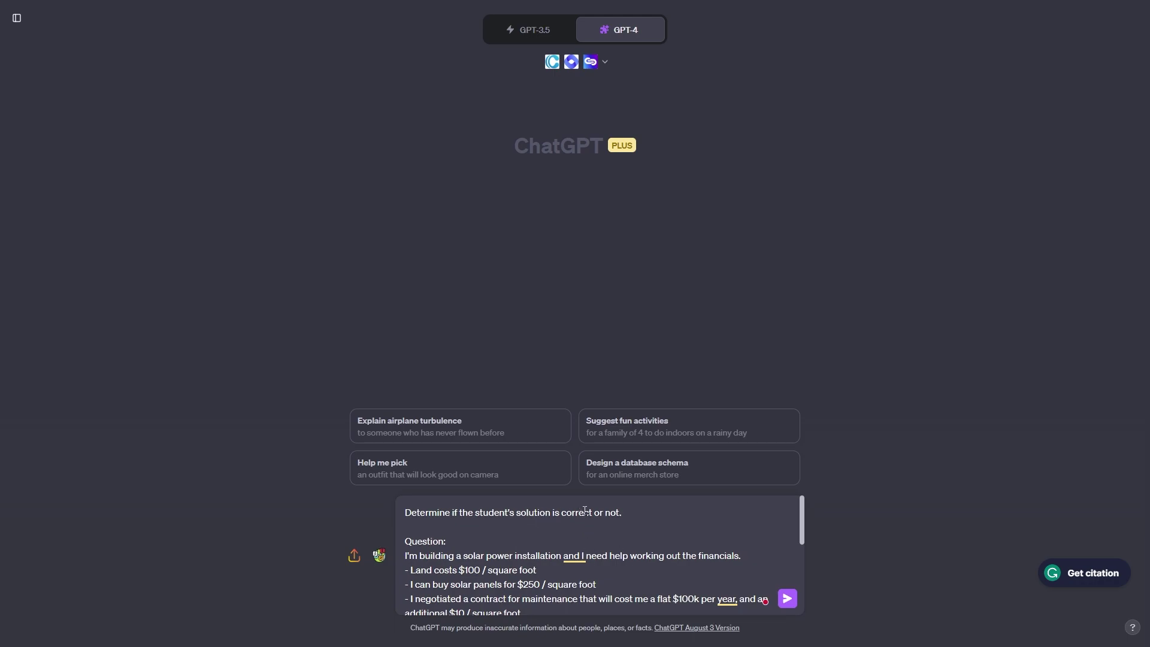
{"action": "key", "text": "Return"}
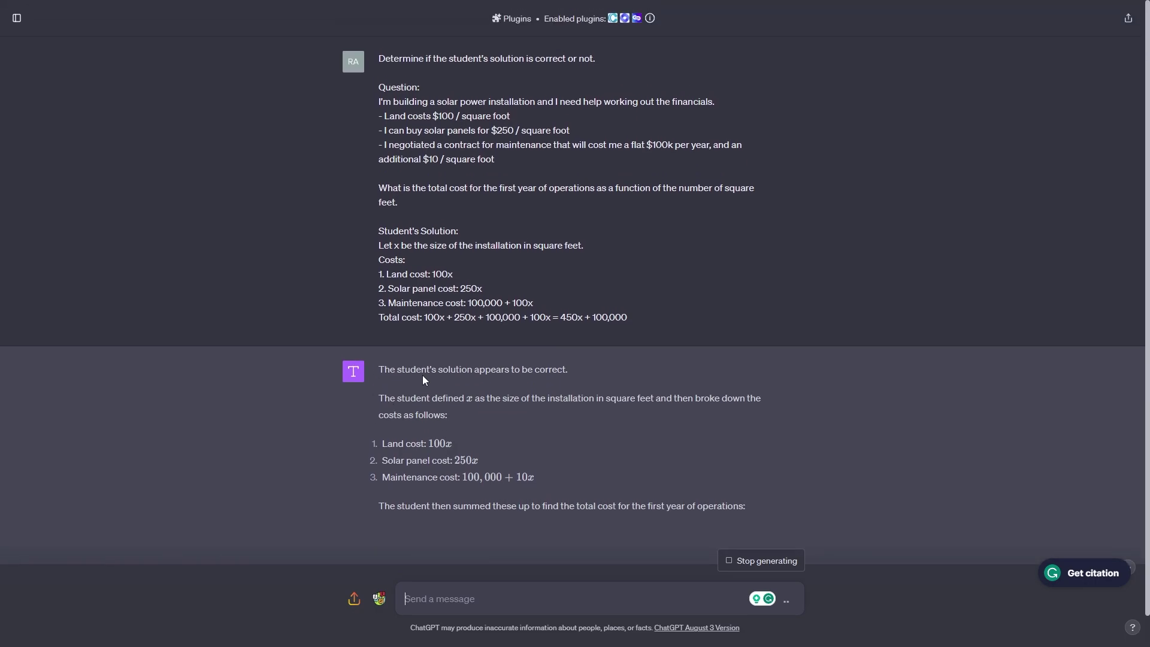
{"action": "left_click_drag", "start_coordinate": [570, 373], "coordinate": [379, 370]}
{"action": "left_click", "coordinate": [541, 363]}
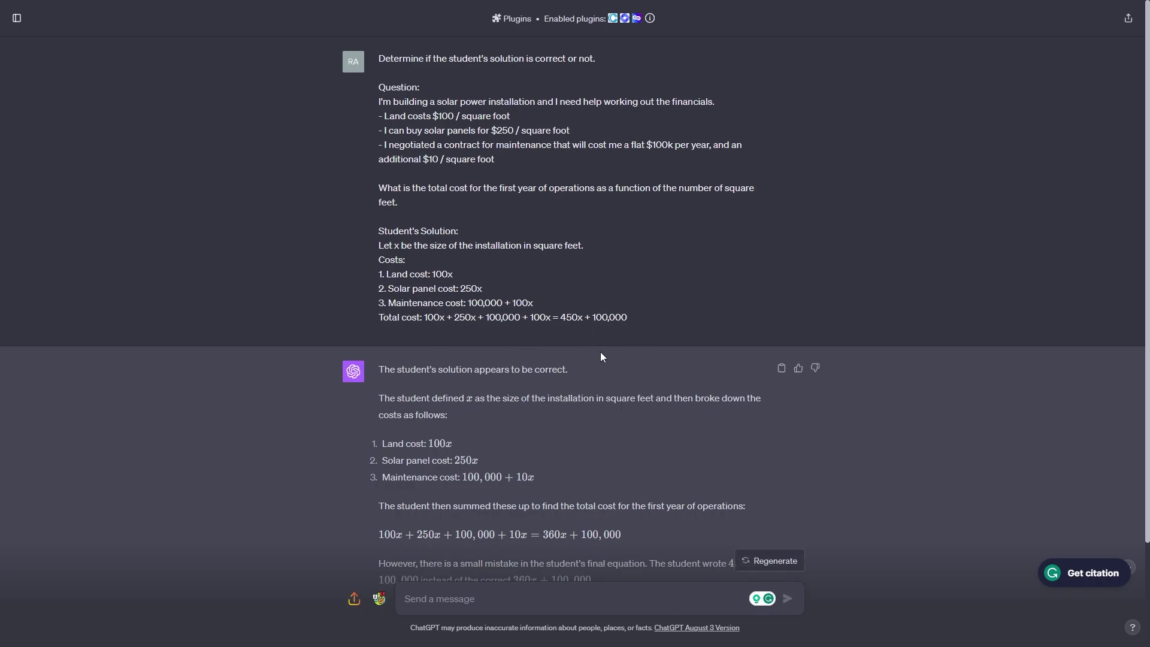
{"action": "scroll", "coordinate": [561, 361], "scroll_direction": "down", "scroll_amount": 2}
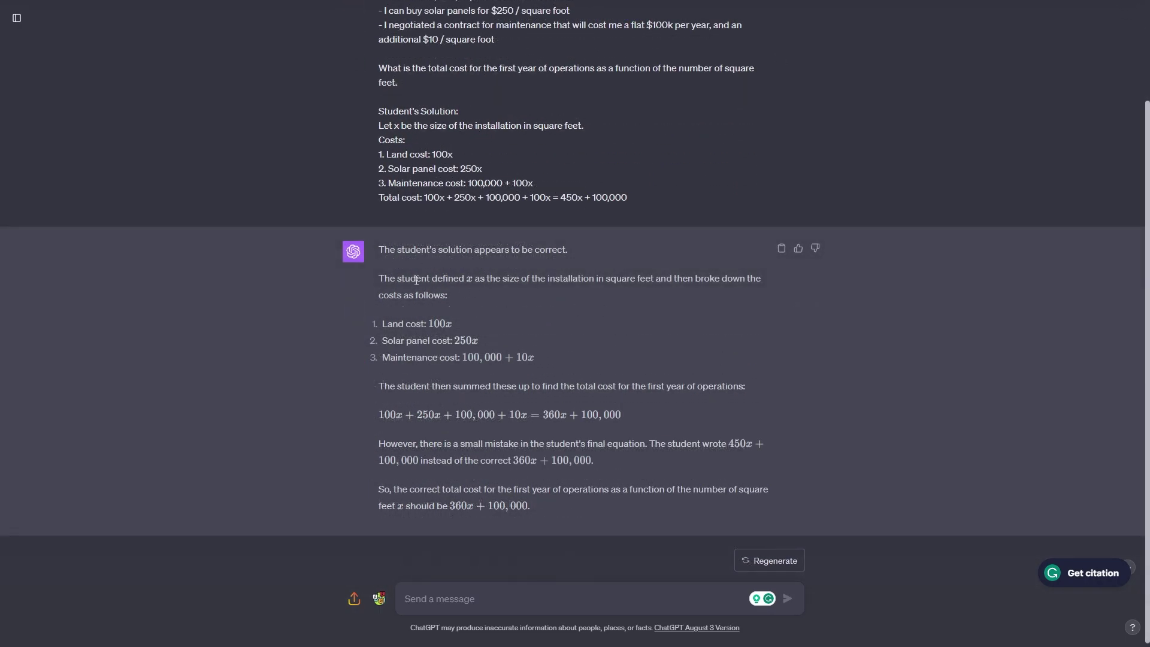
{"action": "left_click_drag", "start_coordinate": [576, 358], "coordinate": [495, 373]}
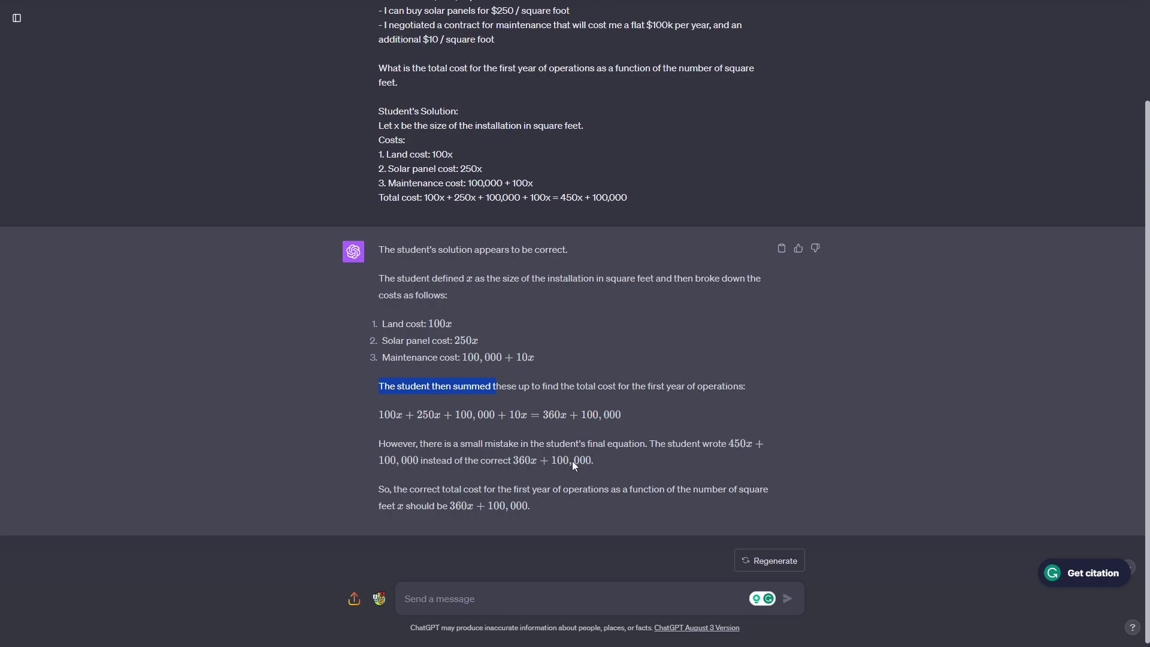
{"action": "left_click_drag", "start_coordinate": [451, 506], "coordinate": [473, 506]}
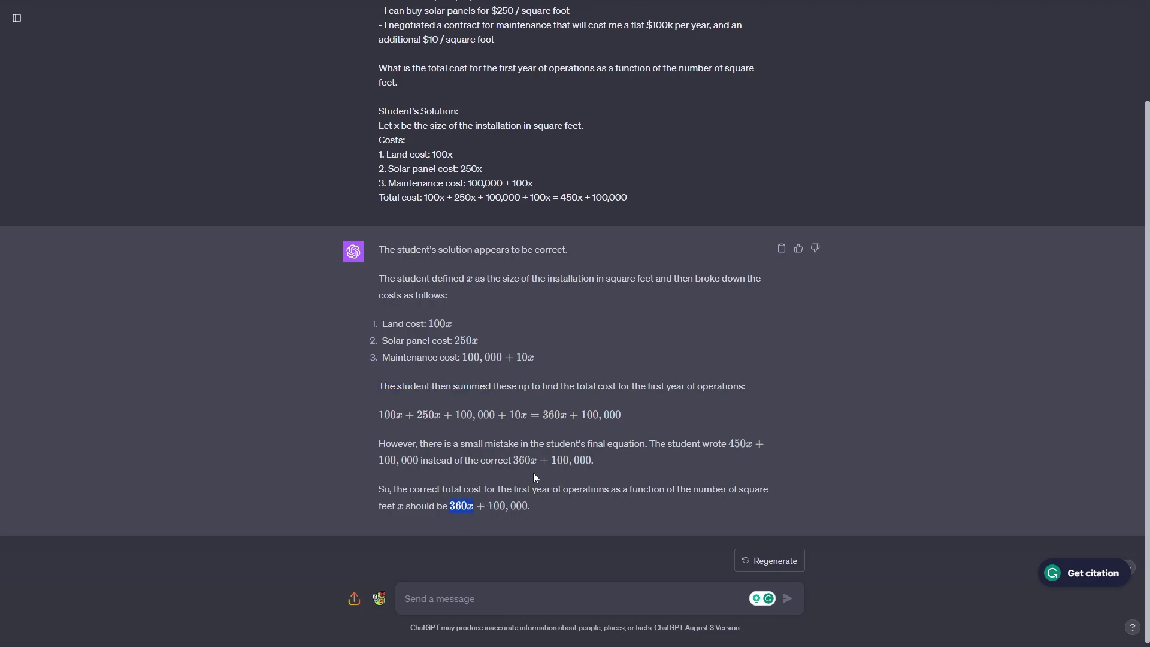
{"action": "scroll", "coordinate": [634, 413], "scroll_direction": "up", "scroll_amount": 1}
{"action": "left_click_drag", "start_coordinate": [378, 258], "coordinate": [636, 262]}
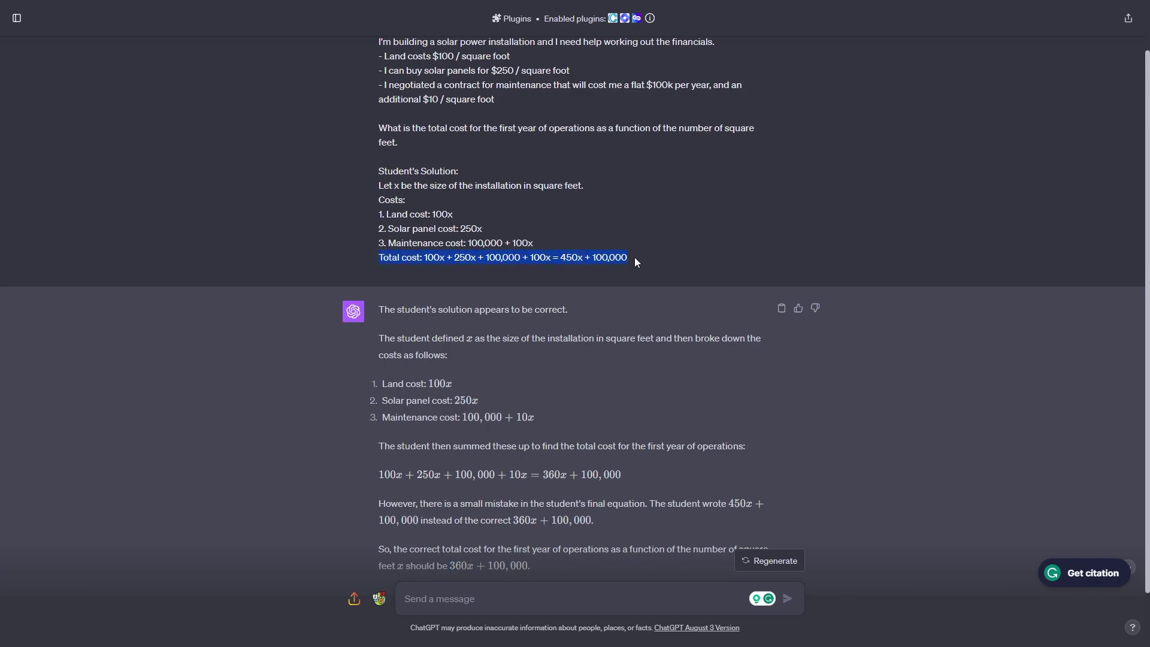
{"action": "left_click_drag", "start_coordinate": [561, 257], "coordinate": [583, 256]}
{"action": "scroll", "coordinate": [588, 283], "scroll_direction": "down", "scroll_amount": 1}
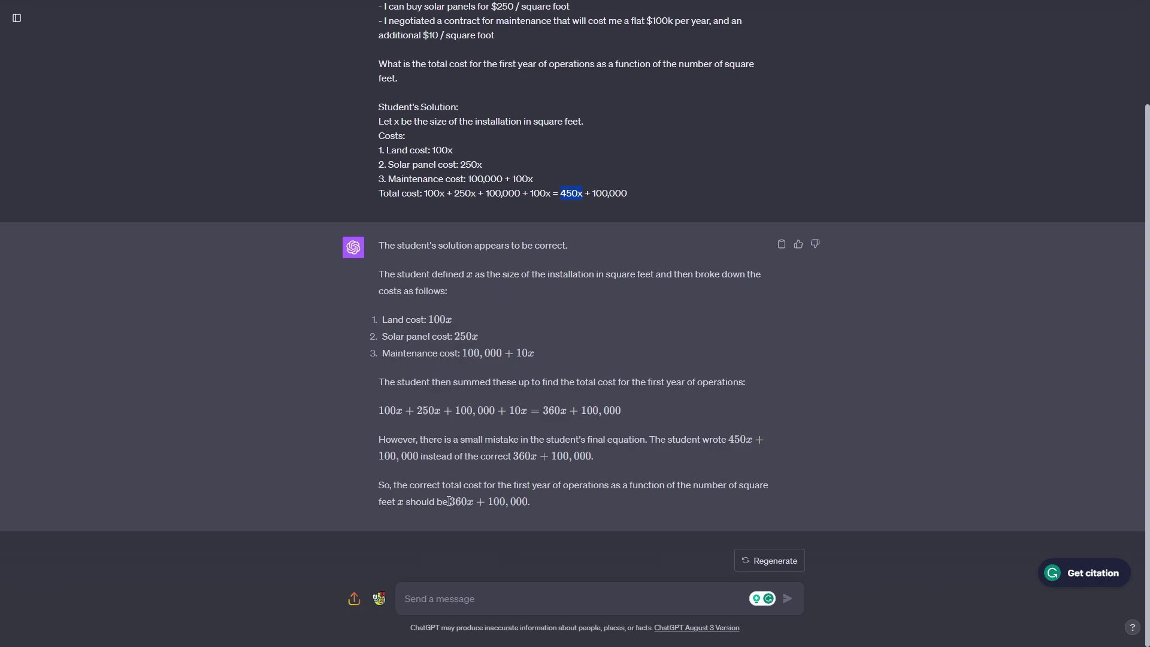
{"action": "left_click_drag", "start_coordinate": [449, 501], "coordinate": [474, 501]}
{"action": "left_click", "coordinate": [560, 502]}
{"action": "scroll", "coordinate": [578, 419], "scroll_direction": "up", "scroll_amount": 2}
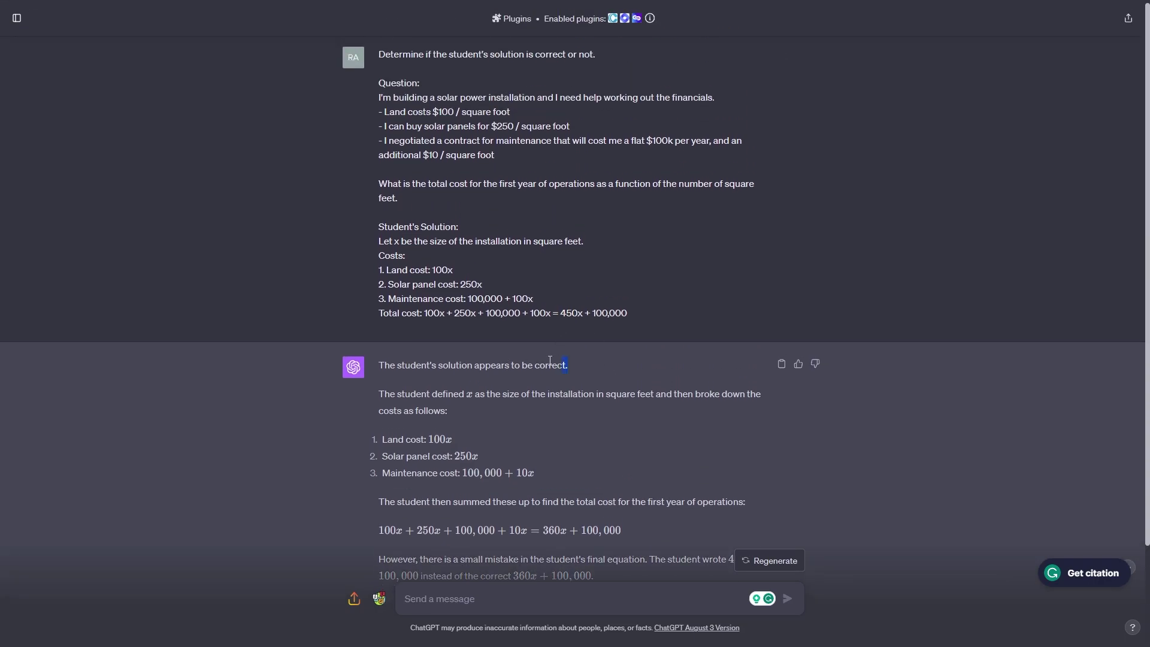
{"action": "left_click_drag", "start_coordinate": [550, 361], "coordinate": [374, 365]}
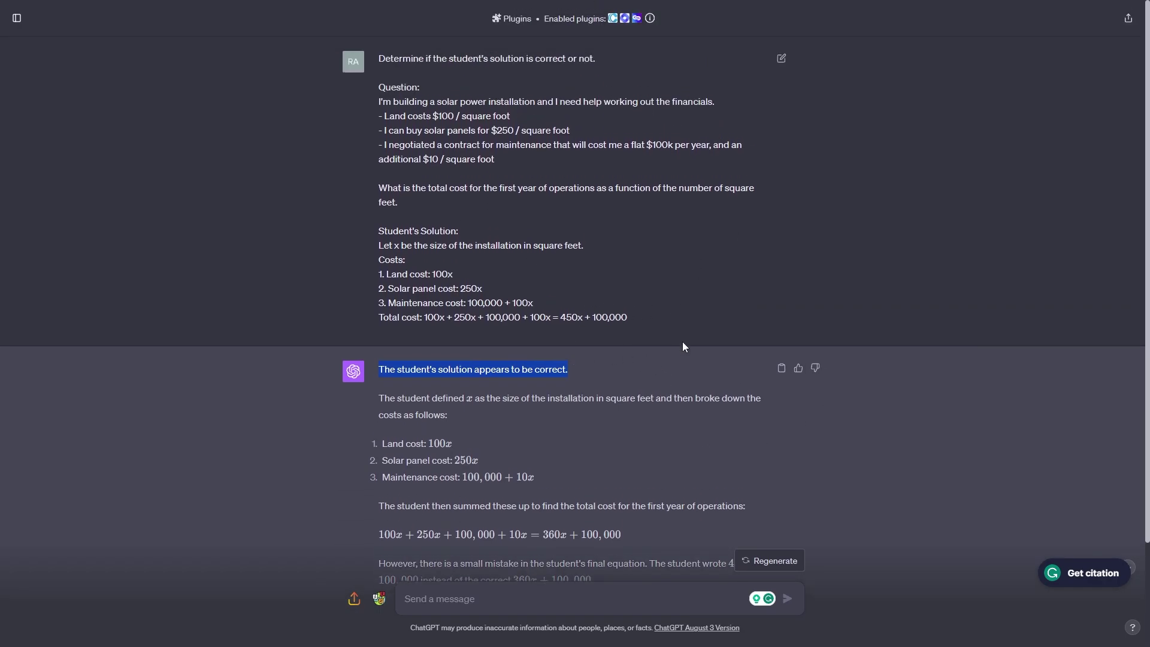
{"action": "left_click_drag", "start_coordinate": [631, 326], "coordinate": [587, 312]}
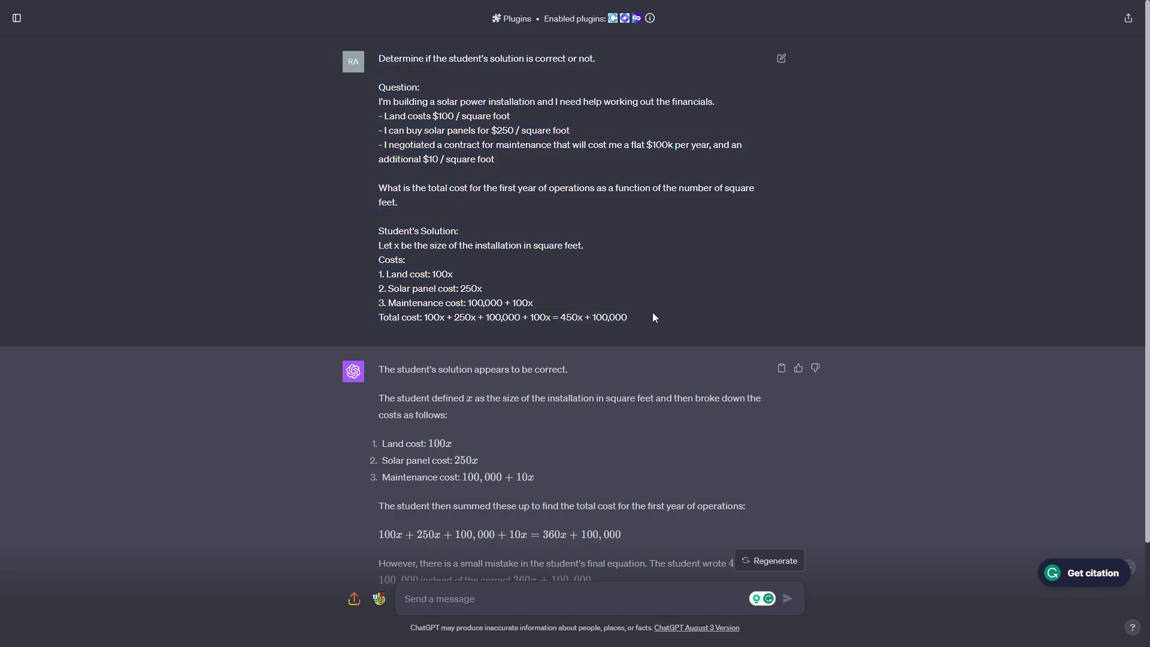
{"action": "scroll", "coordinate": [659, 359], "scroll_direction": "down", "scroll_amount": 2}
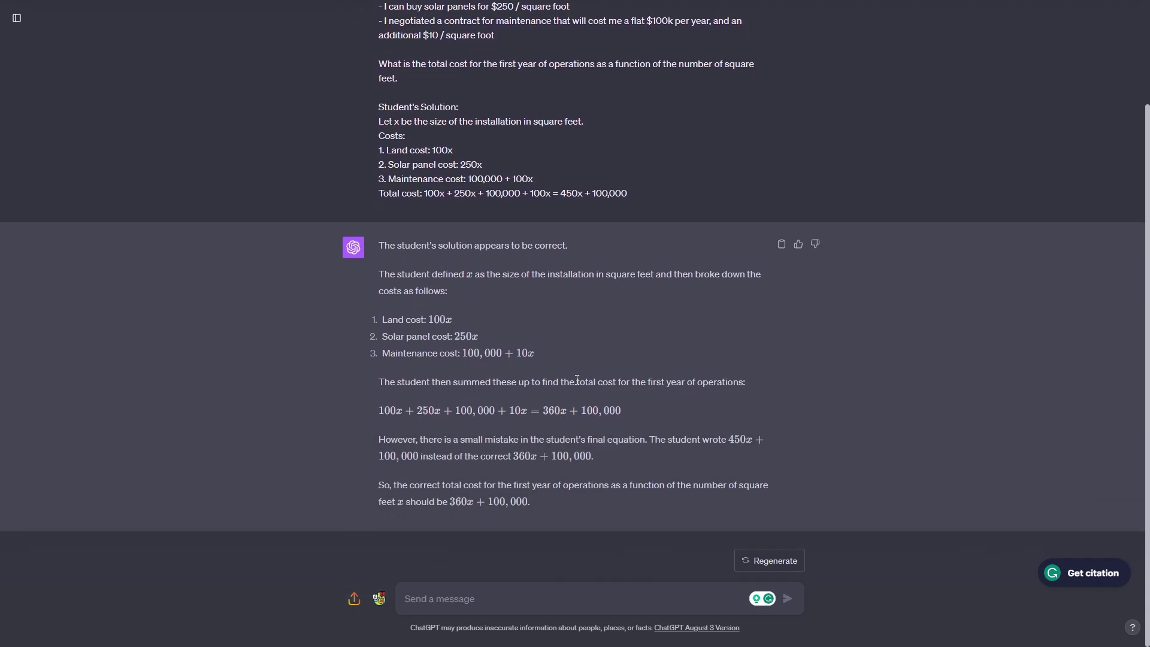
{"action": "scroll", "coordinate": [545, 385], "scroll_direction": "up", "scroll_amount": 2}
{"action": "left_click_drag", "start_coordinate": [396, 367], "coordinate": [617, 367]}
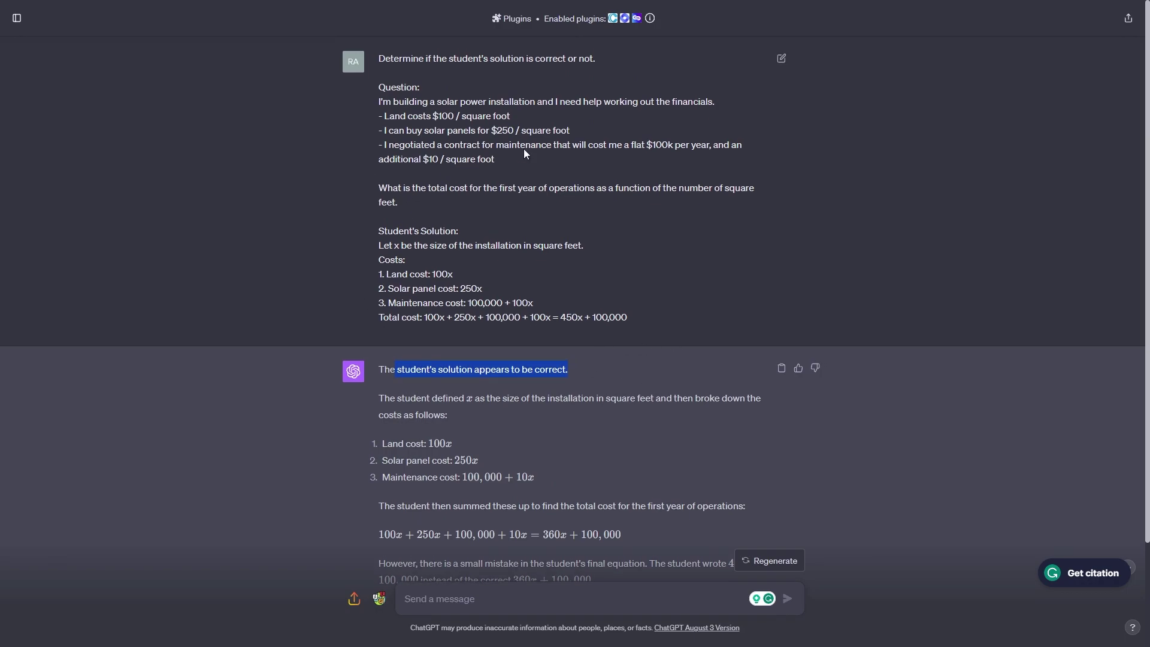
{"action": "scroll", "coordinate": [581, 401], "scroll_direction": "down", "scroll_amount": 2}
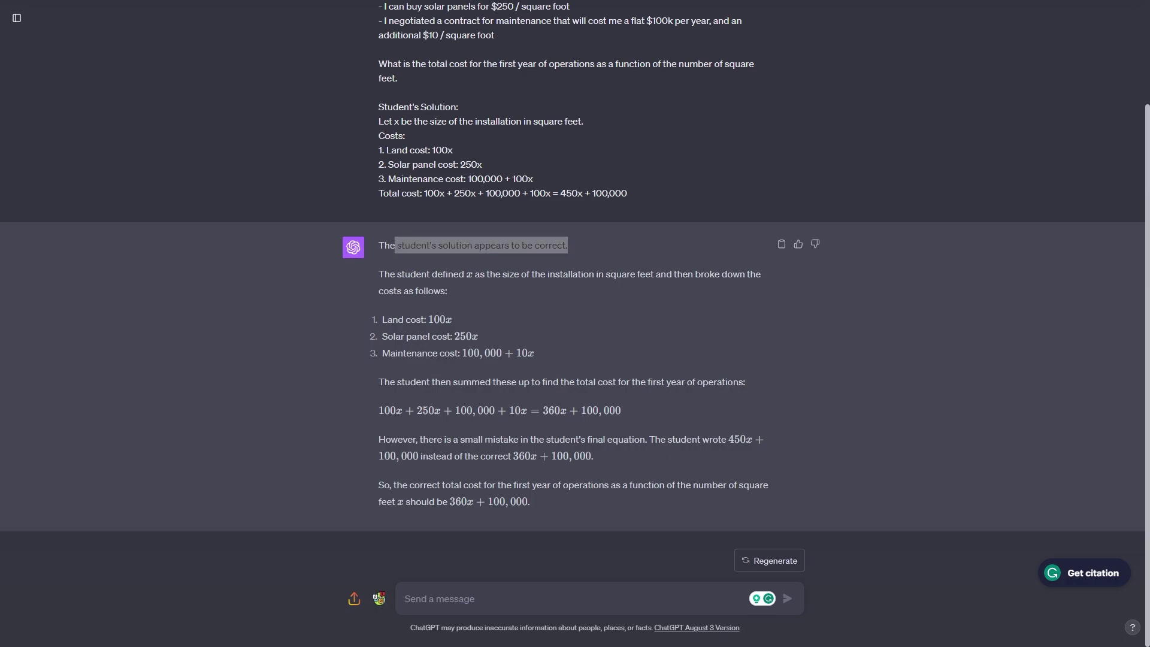
Paste the prompt instructing the model to solve it first, with Question/Student's solution sections.
{"action": "key", "text": "ctrl+v"}
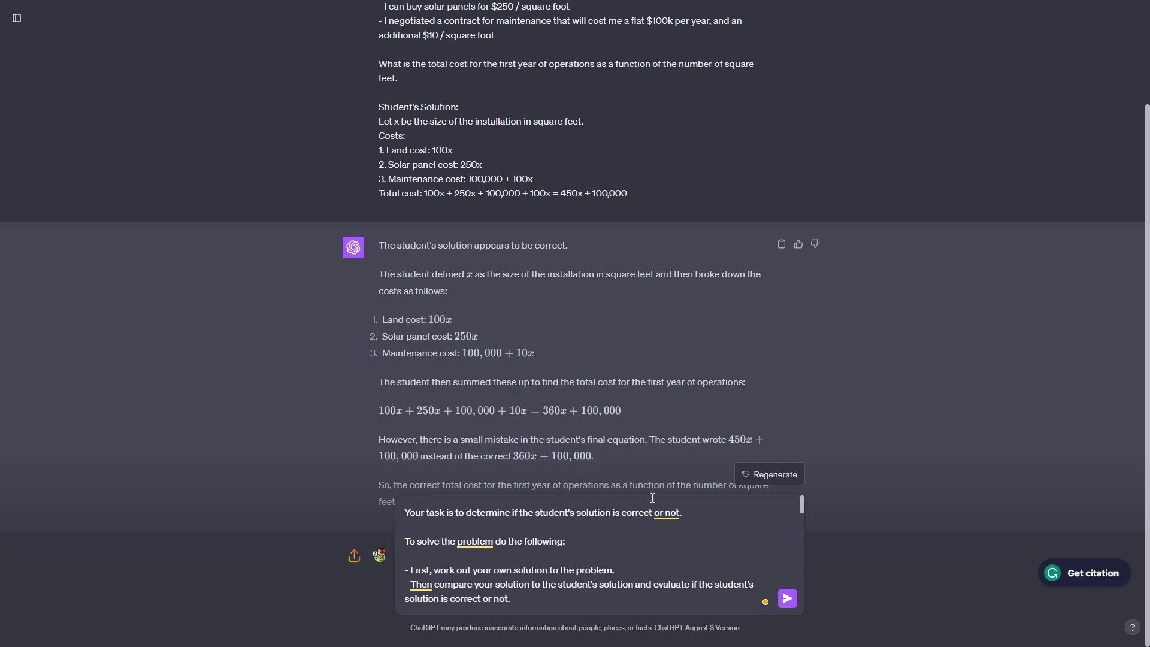
{"action": "scroll", "coordinate": [751, 506], "scroll_direction": "down", "scroll_amount": 1}
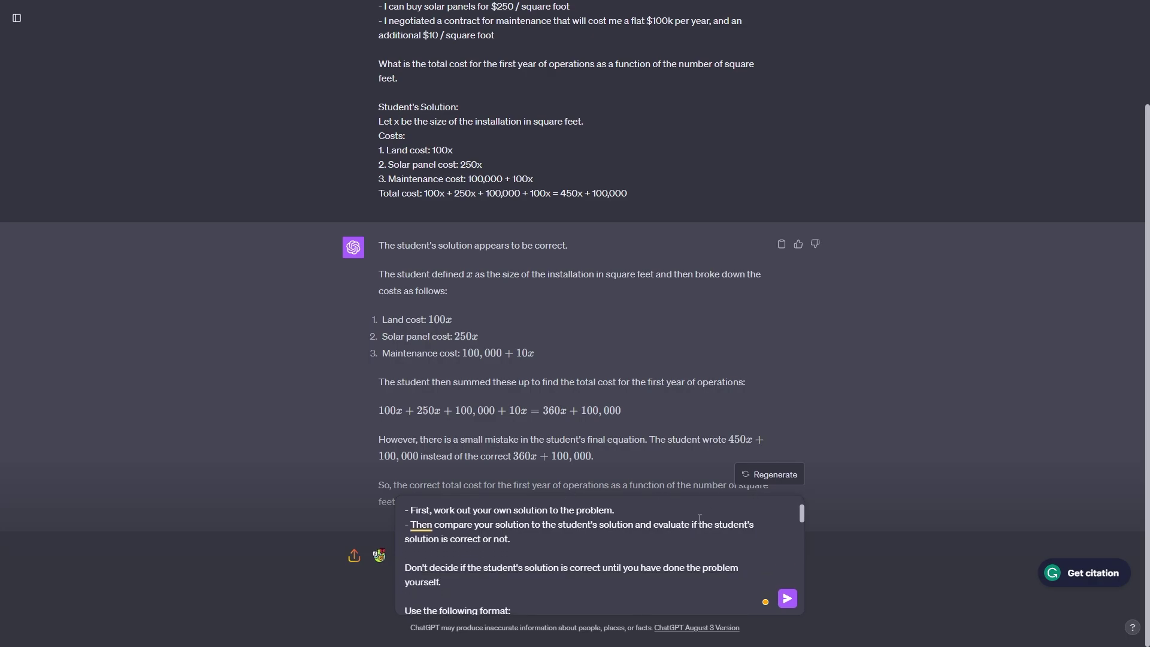
{"action": "scroll", "coordinate": [428, 514], "scroll_direction": "up", "scroll_amount": 1}
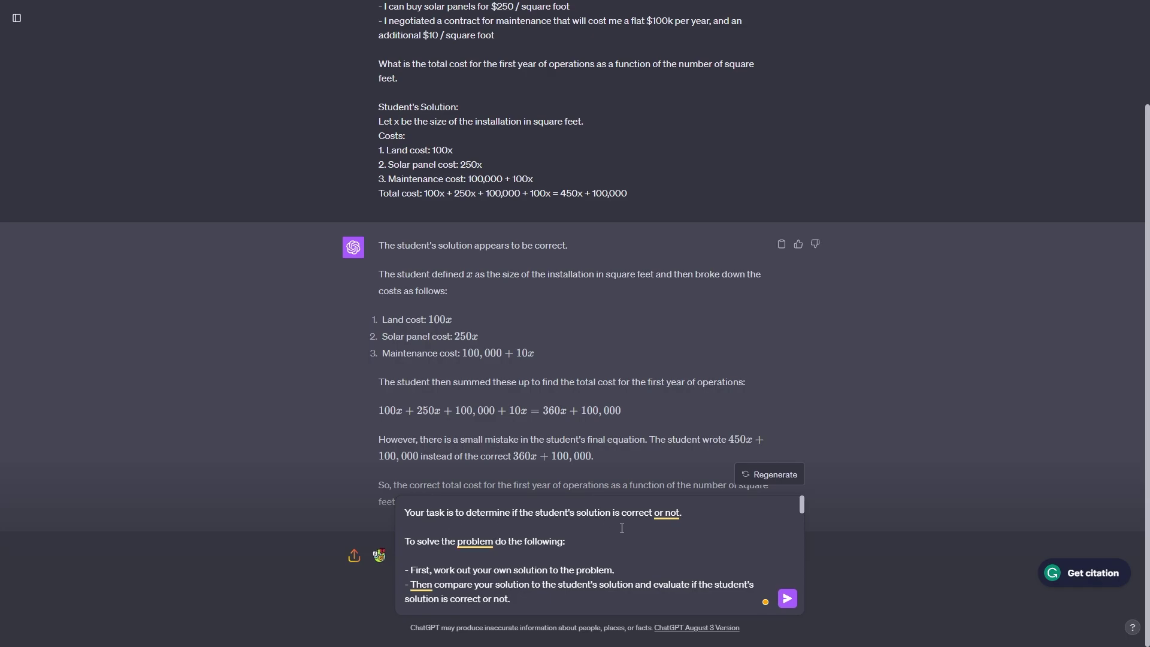
{"action": "scroll", "coordinate": [622, 528], "scroll_direction": "down", "scroll_amount": 1}
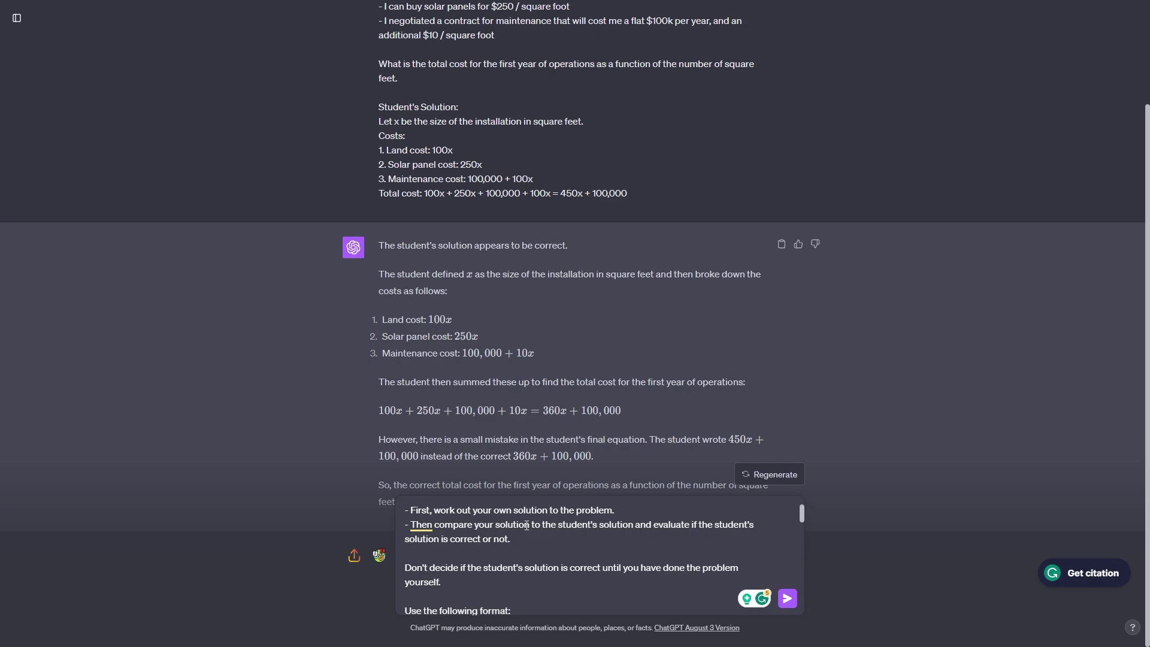
{"action": "scroll", "coordinate": [491, 576], "scroll_direction": "down", "scroll_amount": 1}
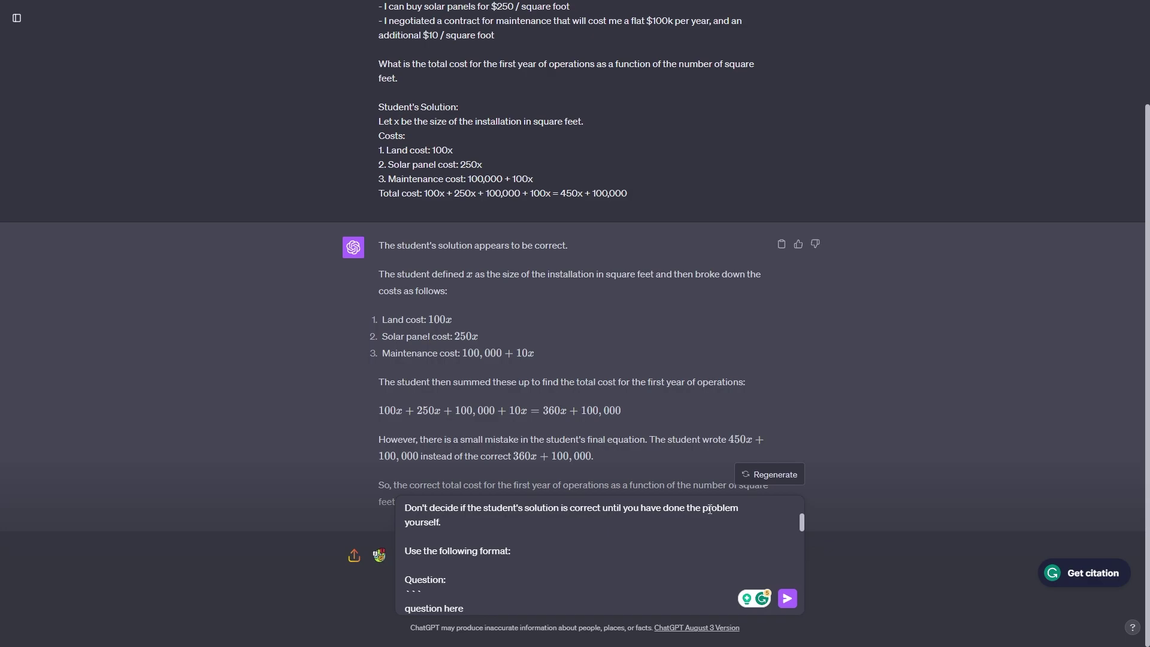
{"action": "scroll", "coordinate": [571, 538], "scroll_direction": "down", "scroll_amount": 1}
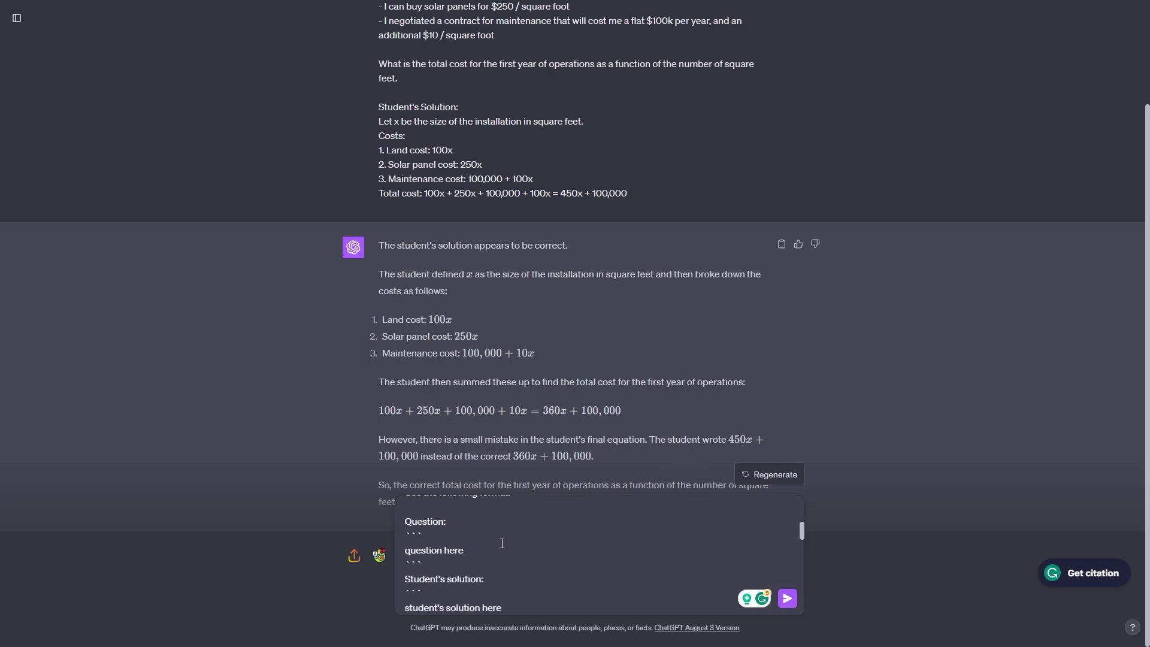
{"action": "scroll", "coordinate": [573, 554], "scroll_direction": "up", "scroll_amount": 1}
{"action": "scroll", "coordinate": [592, 566], "scroll_direction": "down", "scroll_amount": 1}
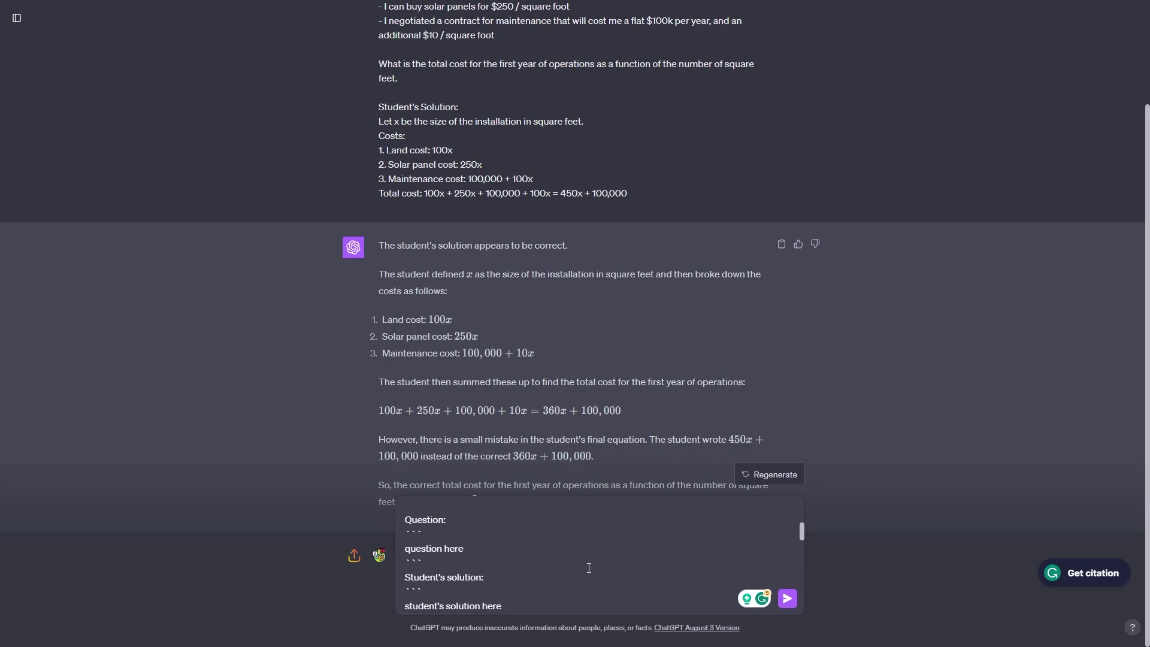
{"action": "left_click", "coordinate": [463, 517]}
{"action": "left_click_drag", "start_coordinate": [476, 547], "coordinate": [389, 546]}
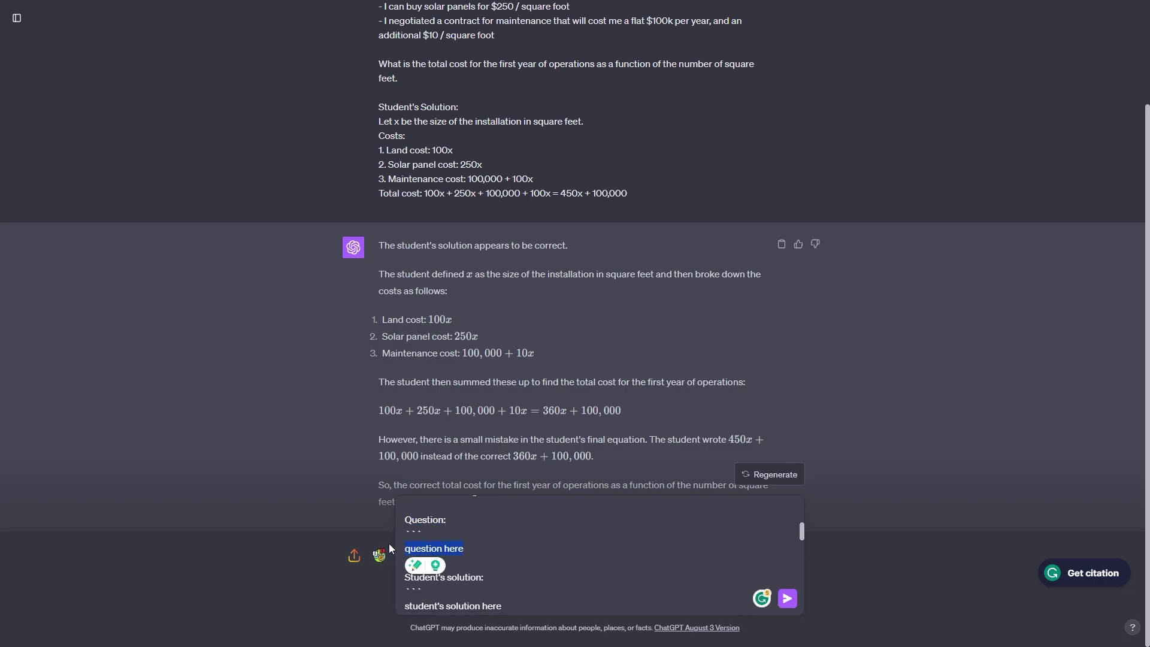
{"action": "scroll", "coordinate": [574, 553], "scroll_direction": "down", "scroll_amount": 1}
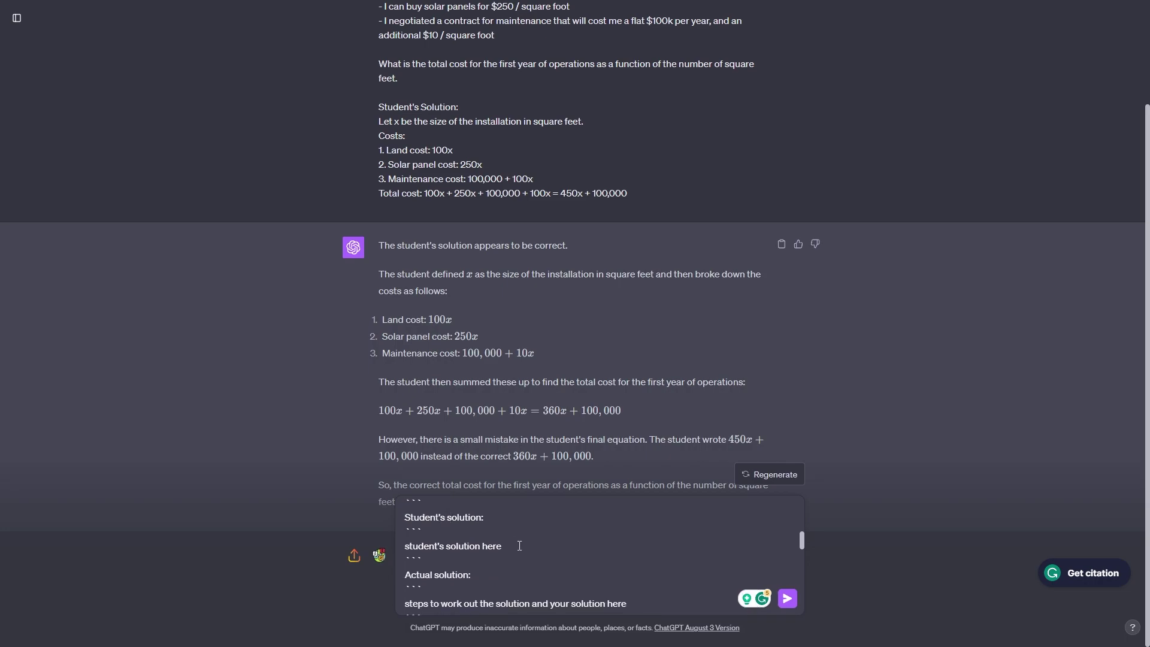
{"action": "left_click_drag", "start_coordinate": [520, 545], "coordinate": [385, 545]}
{"action": "scroll", "coordinate": [566, 551], "scroll_direction": "down", "scroll_amount": 1}
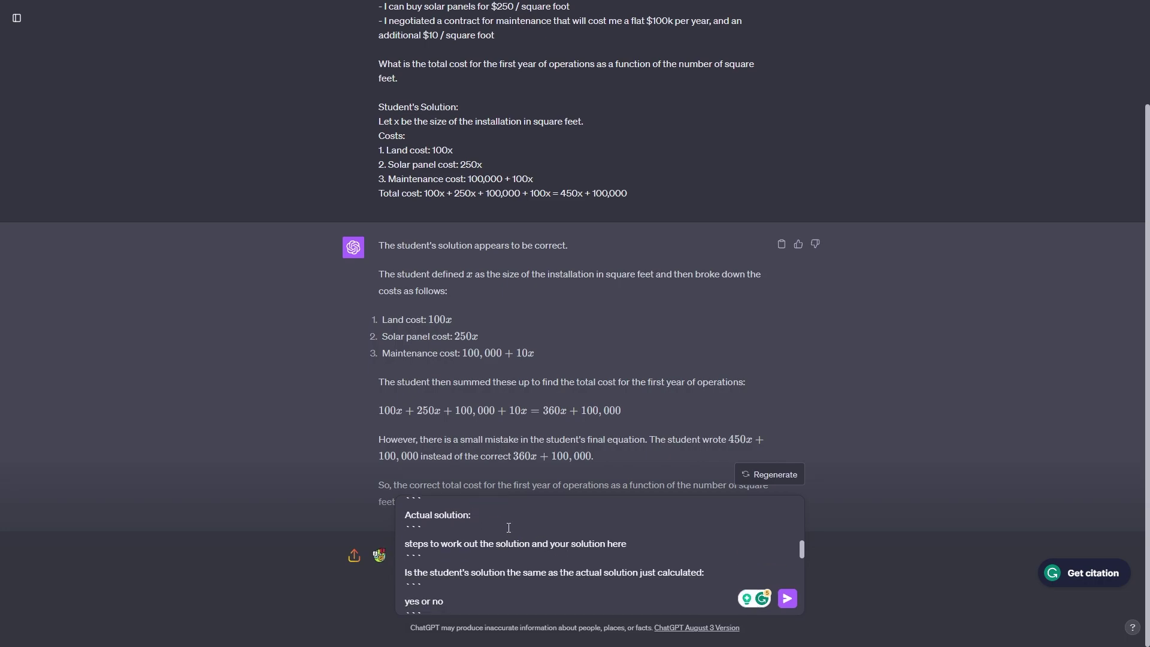
{"action": "left_click_drag", "start_coordinate": [633, 546], "coordinate": [401, 542]}
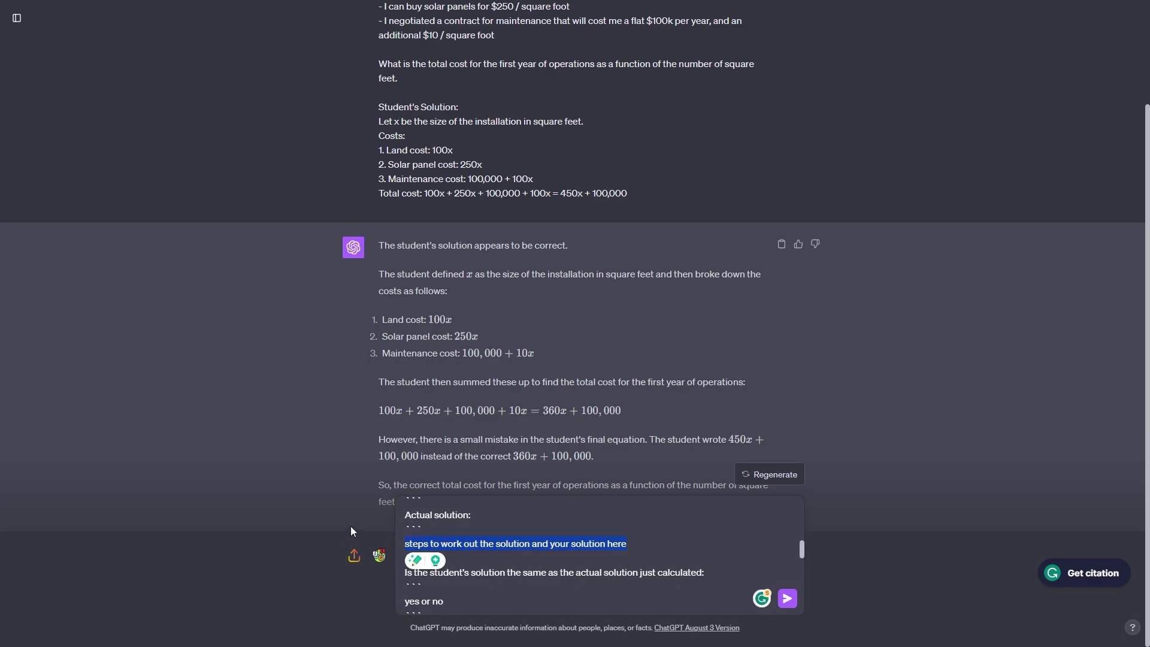
{"action": "left_click", "coordinate": [432, 521]}
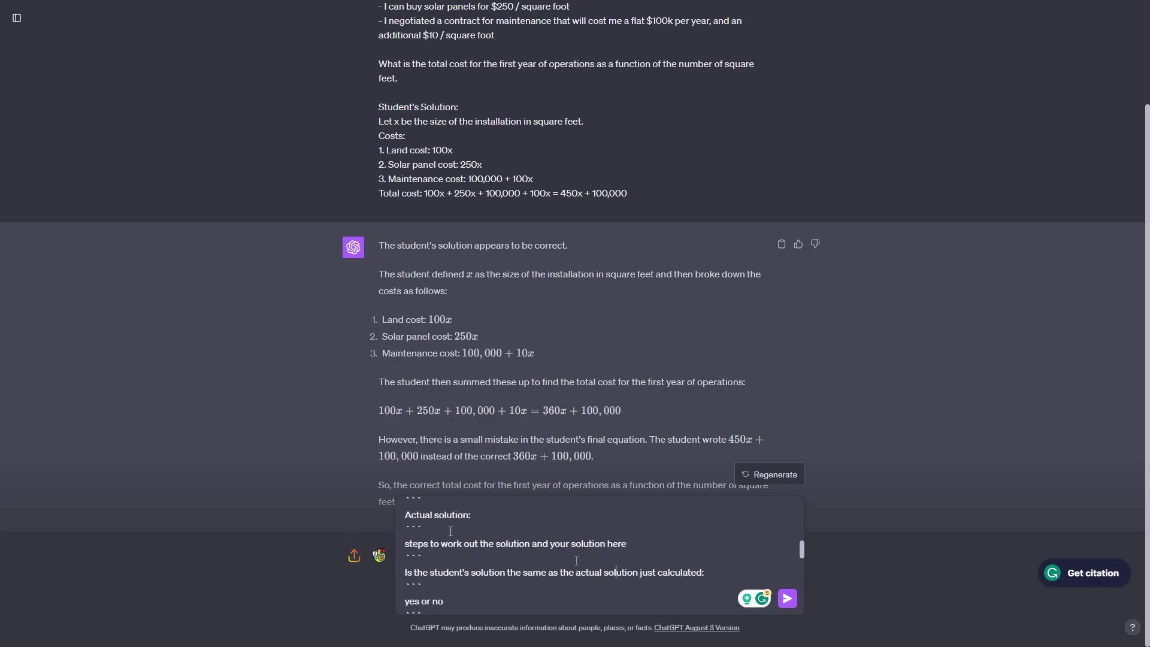
{"action": "scroll", "coordinate": [432, 521], "scroll_direction": "down", "scroll_amount": 1}
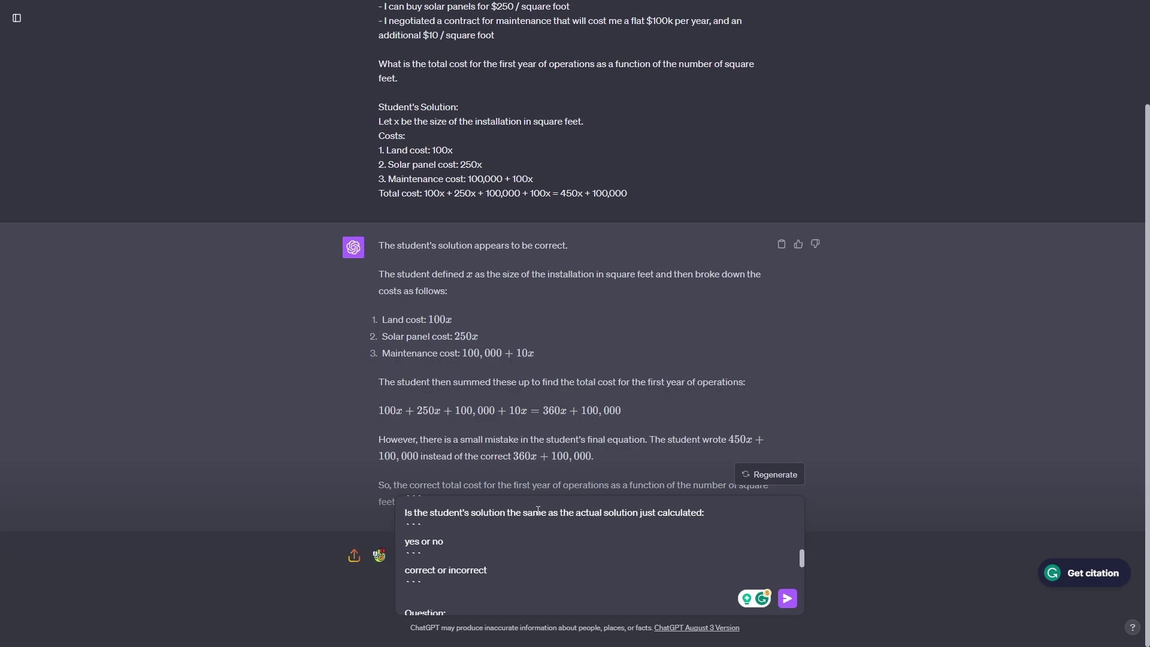
{"action": "left_click", "coordinate": [623, 513]}
{"action": "scroll", "coordinate": [484, 539], "scroll_direction": "down", "scroll_amount": 1}
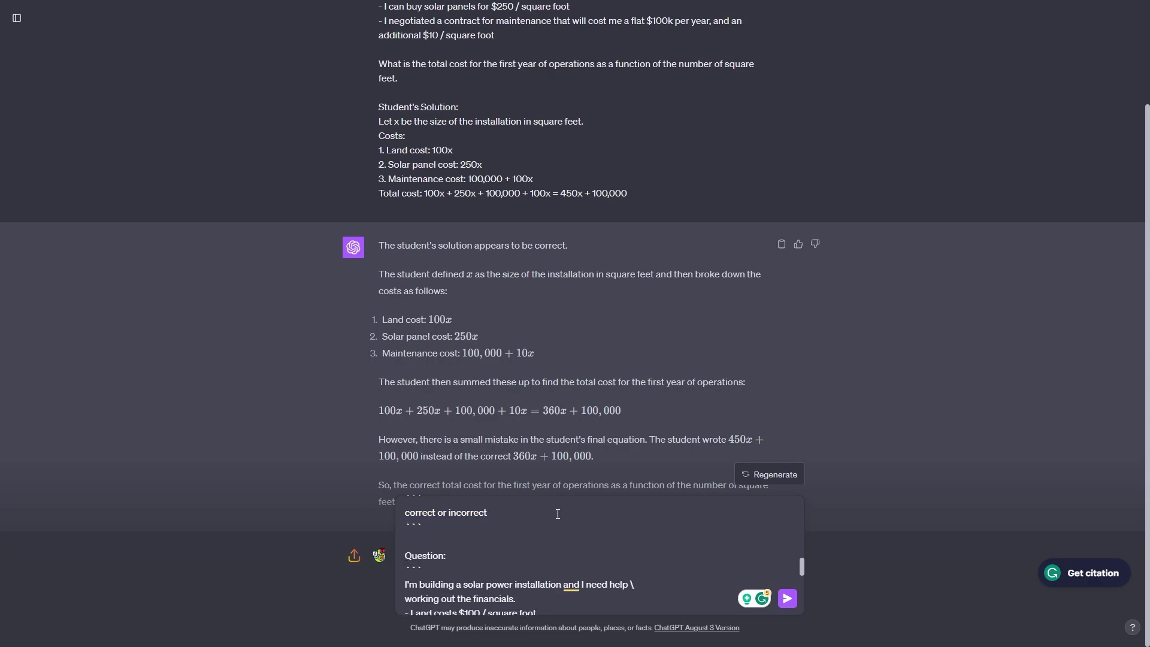
{"action": "left_click_drag", "start_coordinate": [411, 546], "coordinate": [600, 593]}
{"action": "left_click", "coordinate": [630, 598]}
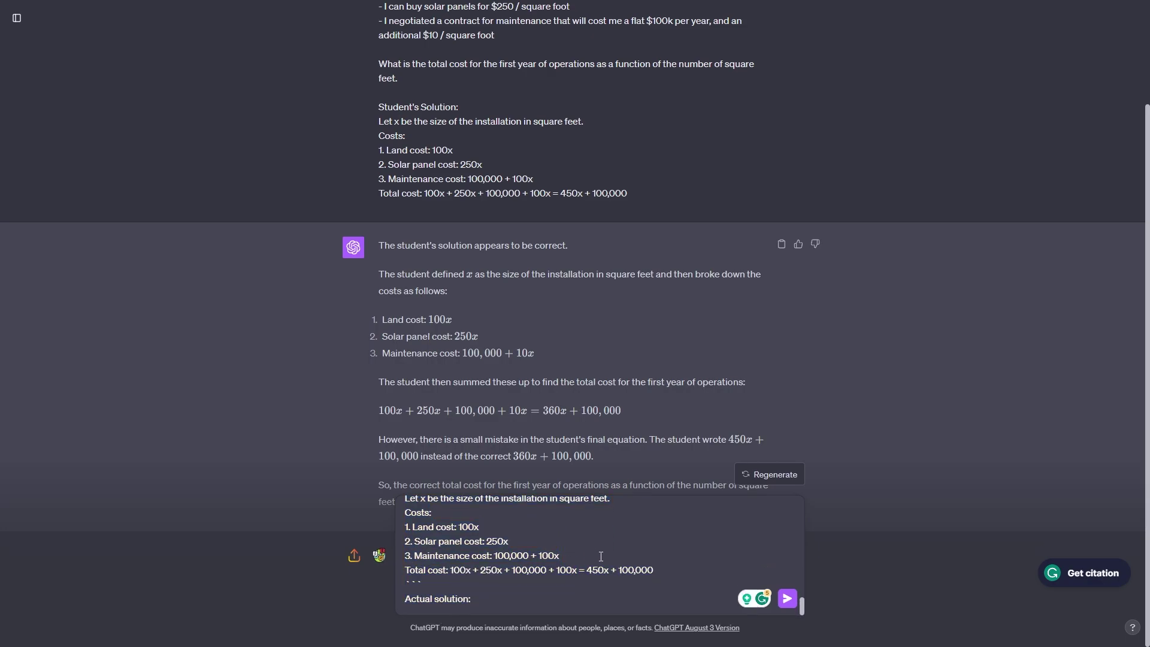
{"action": "scroll", "coordinate": [605, 557], "scroll_direction": "up", "scroll_amount": 5}
{"action": "scroll", "coordinate": [638, 564], "scroll_direction": "down", "scroll_amount": 5}
Send the structured grading prompt to GPT-4.
{"action": "left_click", "coordinate": [787, 598]}
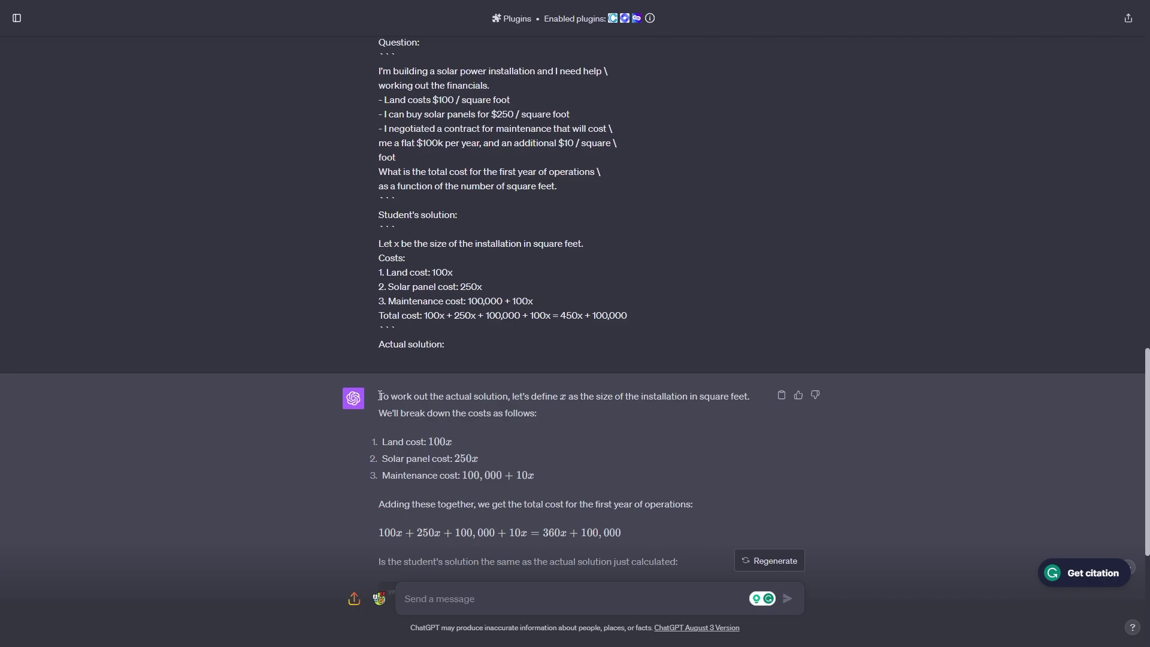
{"action": "scroll", "coordinate": [419, 419], "scroll_direction": "up", "scroll_amount": 6}
{"action": "scroll", "coordinate": [467, 443], "scroll_direction": "down", "scroll_amount": 5}
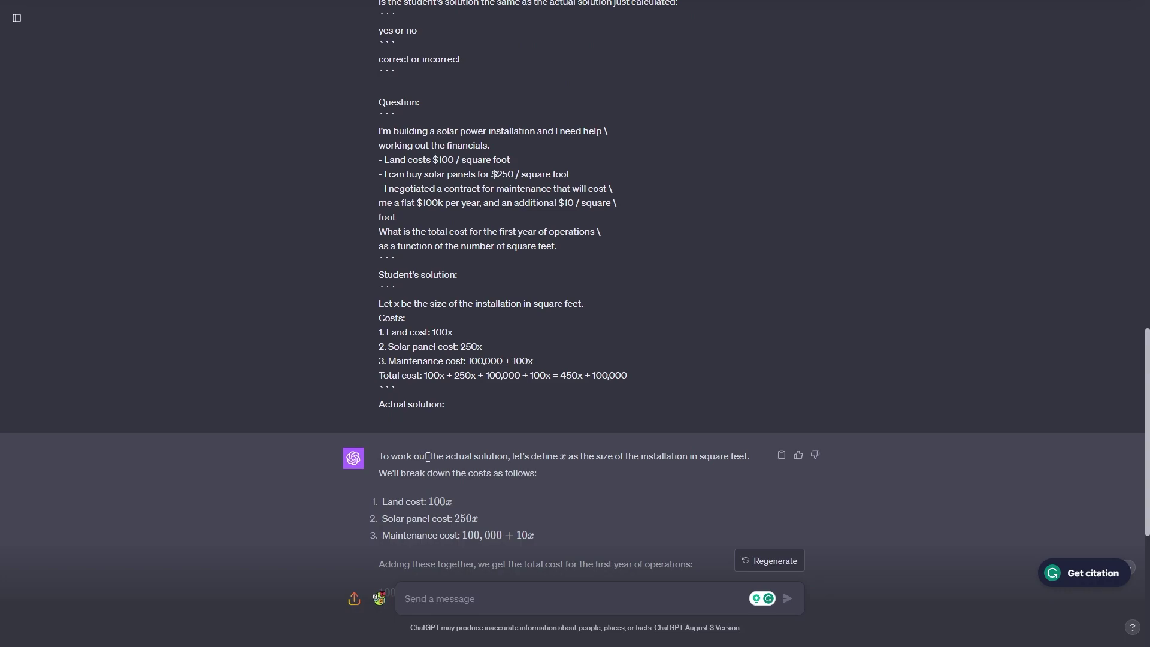
{"action": "scroll", "coordinate": [411, 452], "scroll_direction": "down", "scroll_amount": 1}
Highlight the reply's land 100x, panel, and 100,000 + 10x maintenance costs and 360x + 100,000 total.
{"action": "left_click_drag", "start_coordinate": [382, 442], "coordinate": [490, 442]}
{"action": "left_click_drag", "start_coordinate": [394, 458], "coordinate": [484, 458]}
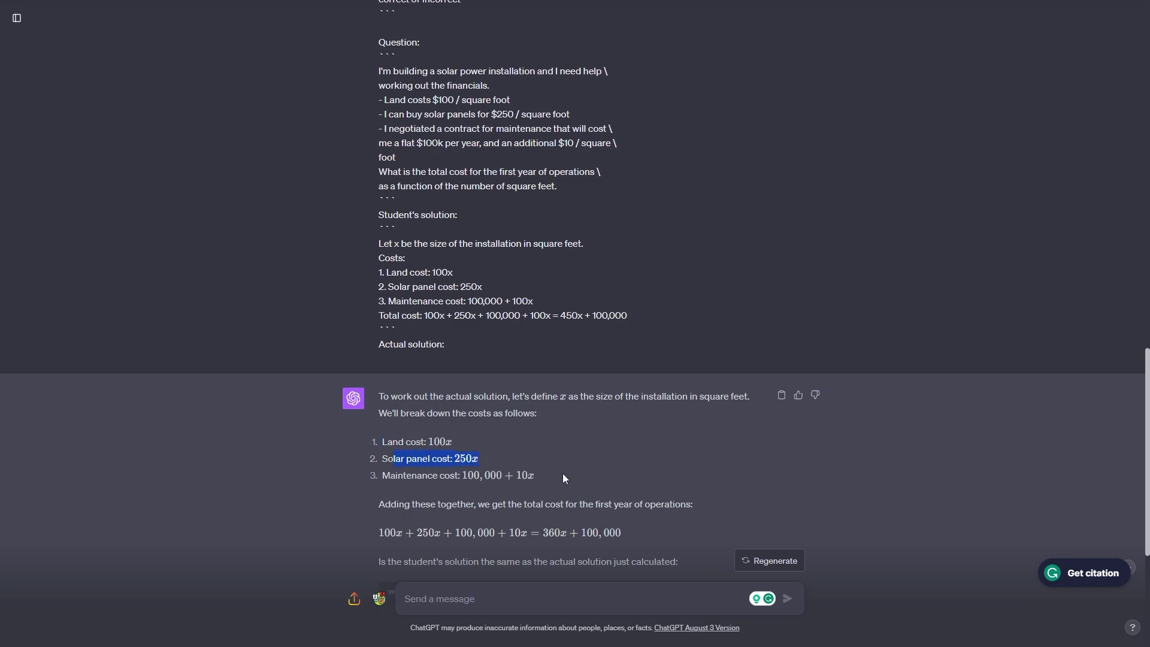
{"action": "mouse_move", "coordinate": [562, 475]}
{"action": "left_mouse_down"}
{"action": "mouse_move", "coordinate": [465, 476]}
{"action": "mouse_move", "coordinate": [547, 473]}
{"action": "left_mouse_up"}
{"action": "scroll", "coordinate": [540, 467], "scroll_direction": "down", "scroll_amount": 1}
{"action": "scroll", "coordinate": [417, 488], "scroll_direction": "up", "scroll_amount": 1}
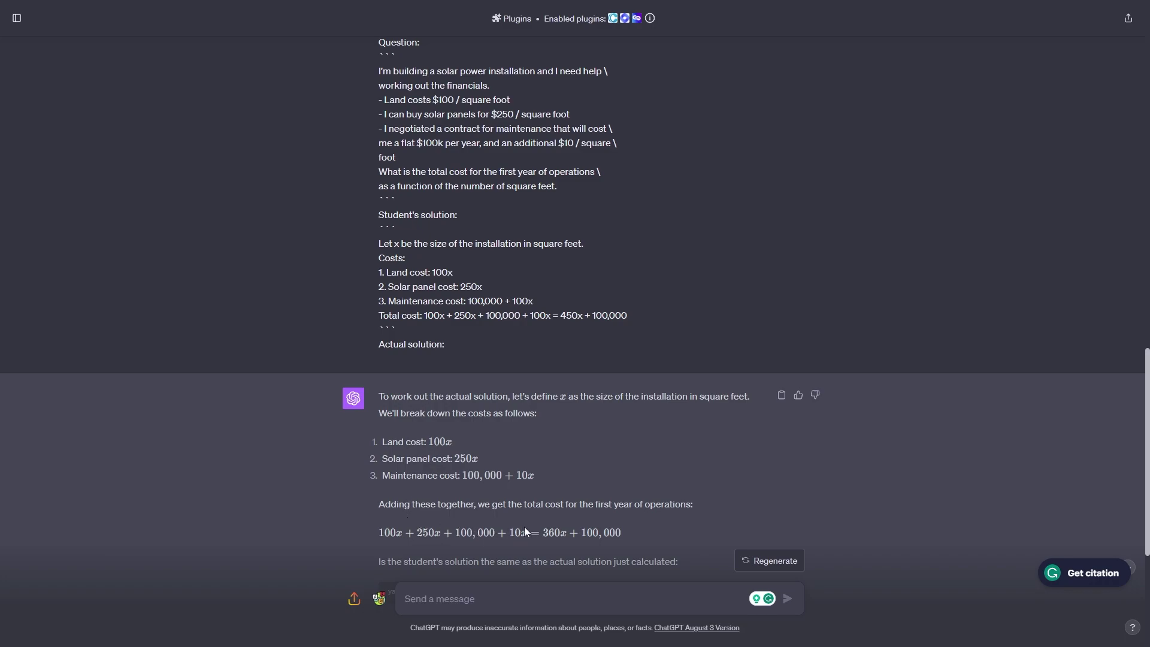
{"action": "left_click_drag", "start_coordinate": [545, 531], "coordinate": [636, 538]}
{"action": "left_click", "coordinate": [553, 530]}
{"action": "left_click_drag", "start_coordinate": [580, 533], "coordinate": [636, 537]}
{"action": "left_click_drag", "start_coordinate": [509, 531], "coordinate": [531, 536]}
{"action": "scroll", "coordinate": [759, 503], "scroll_direction": "down", "scroll_amount": 2}
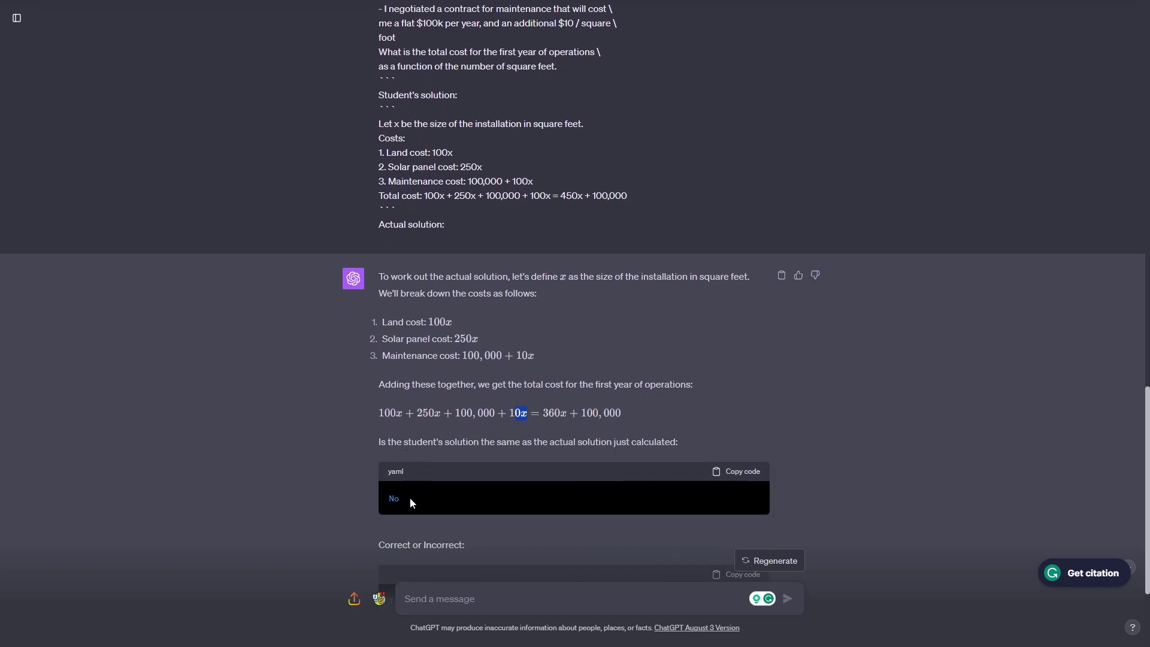
{"action": "double_click", "coordinate": [393, 498]}
{"action": "scroll", "coordinate": [424, 482], "scroll_direction": "down", "scroll_amount": 1}
{"action": "triple_click", "coordinate": [407, 483]}
{"action": "scroll", "coordinate": [516, 478], "scroll_direction": "down", "scroll_amount": 1}
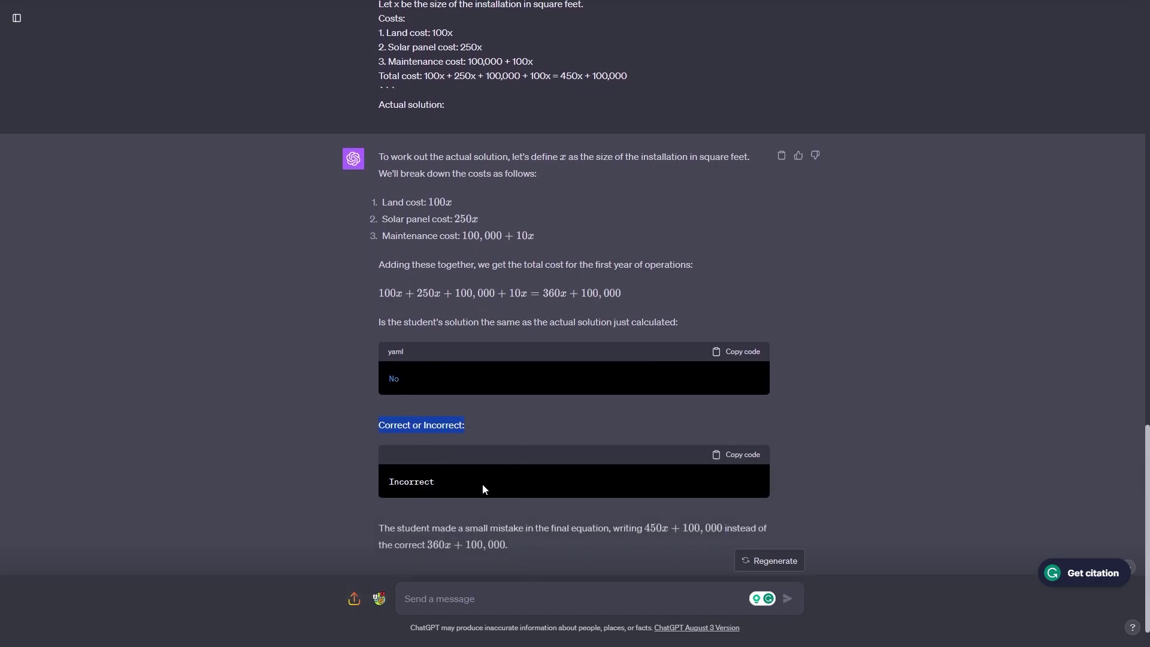
{"action": "left_click_drag", "start_coordinate": [483, 484], "coordinate": [394, 483]}
{"action": "scroll", "coordinate": [523, 490], "scroll_direction": "down", "scroll_amount": 1}
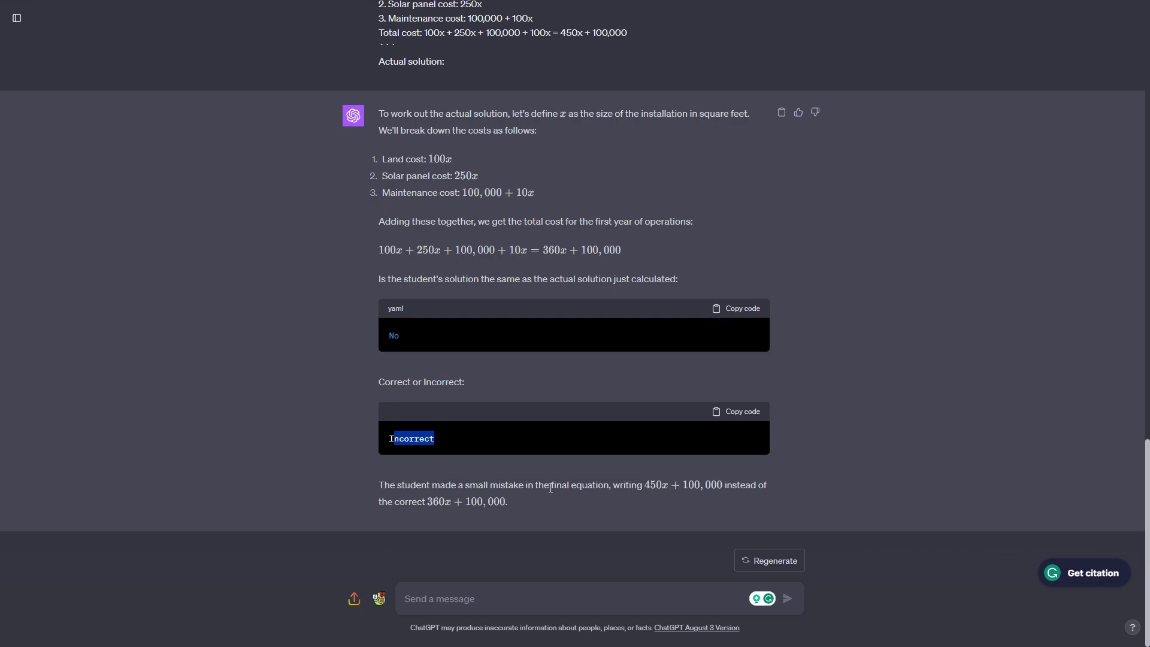
{"action": "left_click_drag", "start_coordinate": [551, 485], "coordinate": [726, 483]}
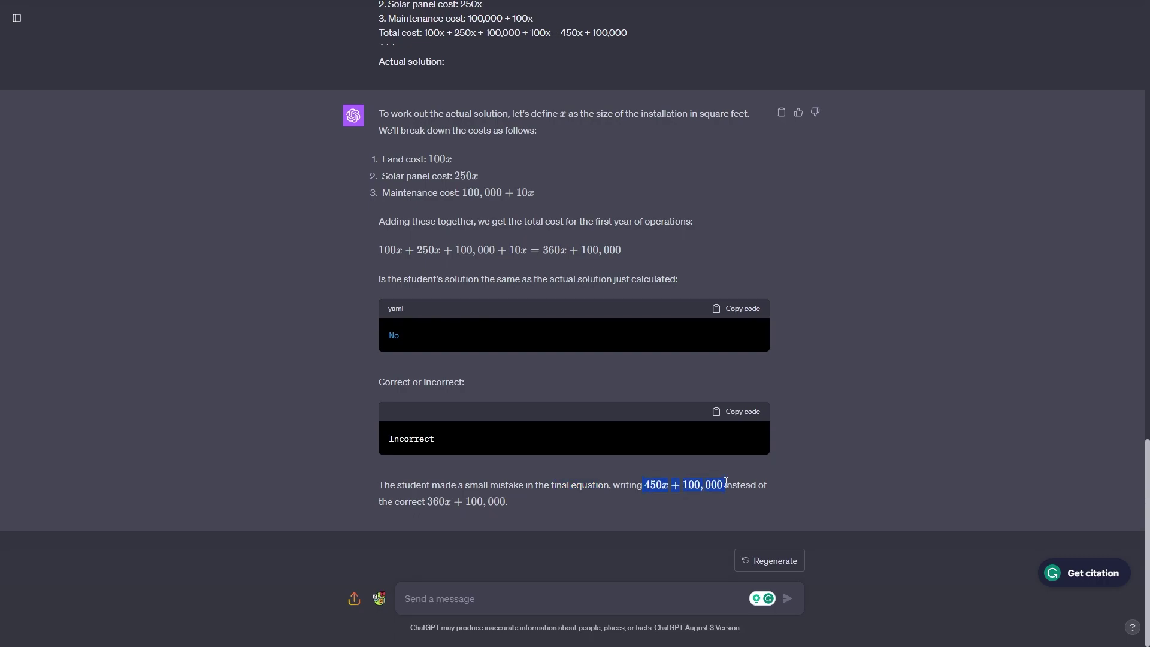
{"action": "left_click_drag", "start_coordinate": [508, 502], "coordinate": [426, 497]}
{"action": "left_click", "coordinate": [544, 506]}
{"action": "left_click_drag", "start_coordinate": [567, 510], "coordinate": [452, 501]}
{"action": "left_click", "coordinate": [433, 497]}
{"action": "mouse_move", "coordinate": [418, 318]}
{"action": "left_mouse_down"}
{"action": "mouse_move", "coordinate": [359, 328]}
{"action": "mouse_move", "coordinate": [402, 335]}
{"action": "left_mouse_up"}
{"action": "left_click_drag", "start_coordinate": [385, 381], "coordinate": [465, 382]}
{"action": "scroll", "coordinate": [654, 500], "scroll_direction": "up", "scroll_amount": 8}
{"action": "scroll", "coordinate": [642, 458], "scroll_direction": "up", "scroll_amount": 10}
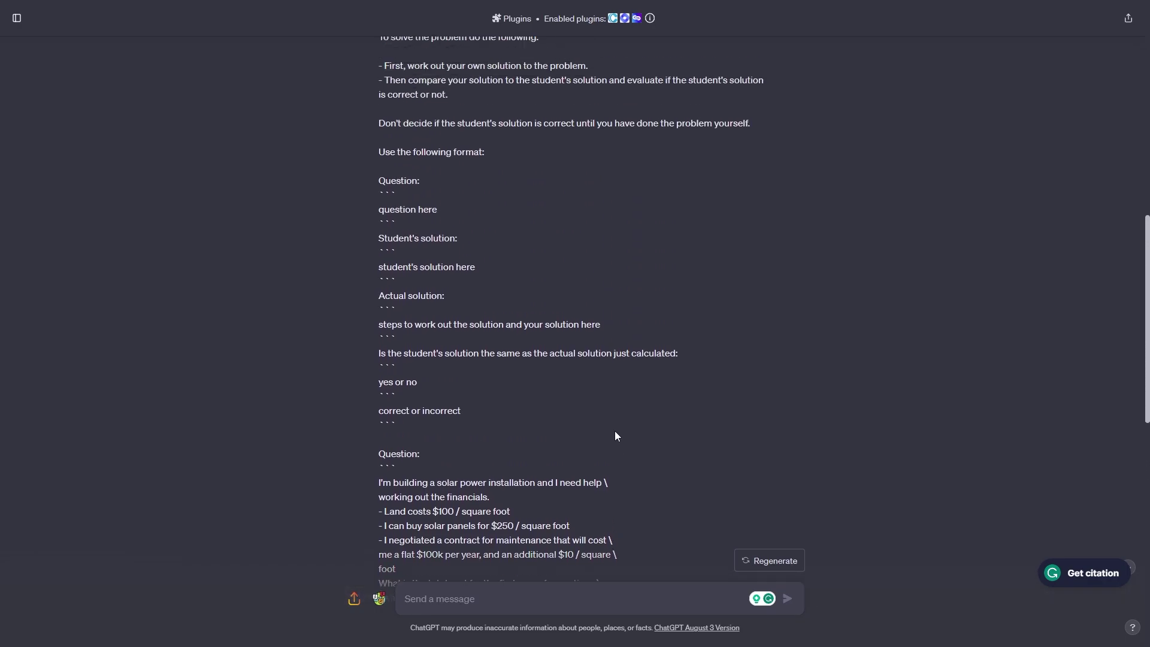
{"action": "scroll", "coordinate": [520, 433], "scroll_direction": "down", "scroll_amount": 2}
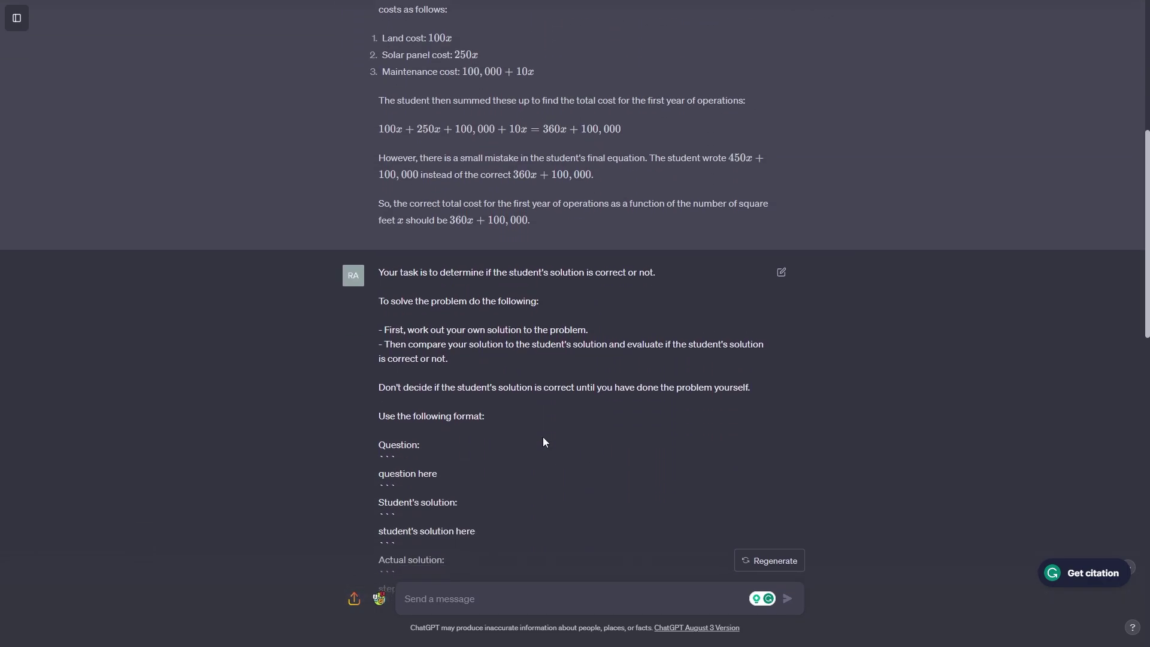
{"action": "scroll", "coordinate": [544, 442], "scroll_direction": "down", "scroll_amount": 16}
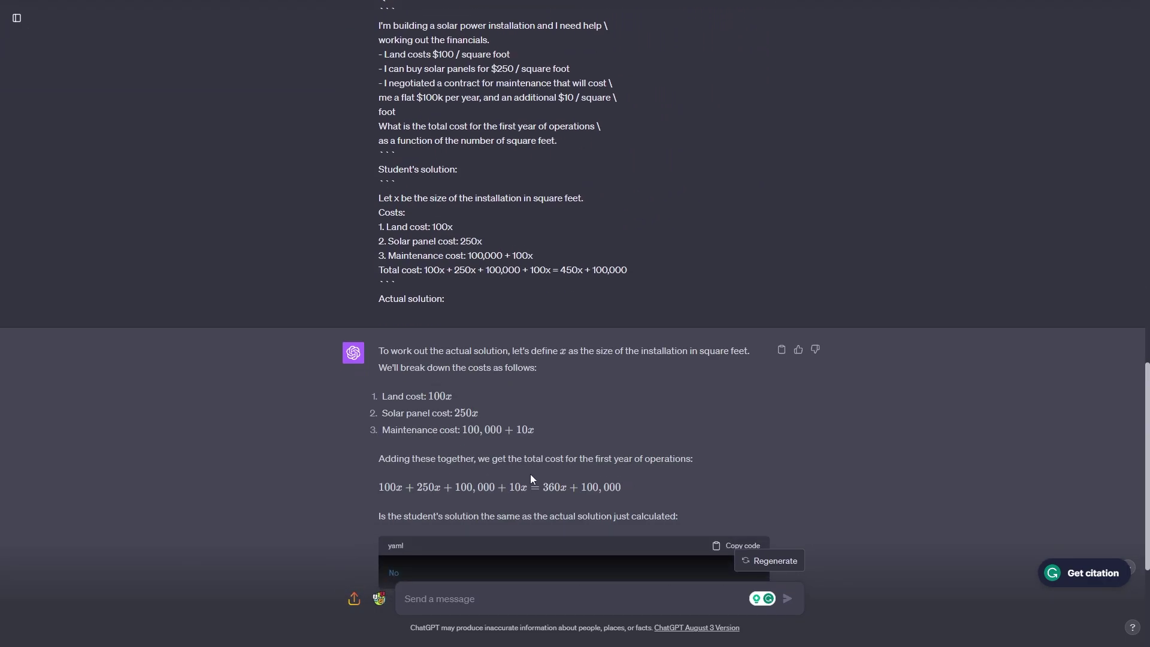